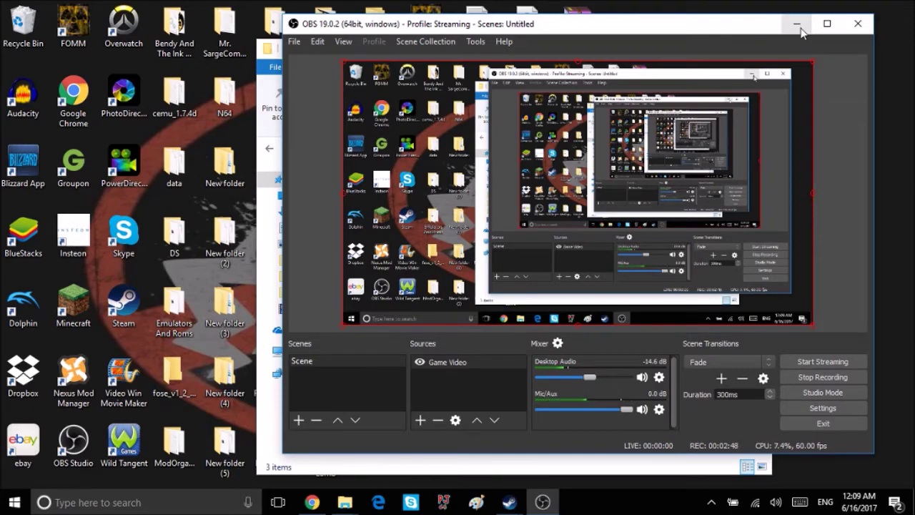
# Step: Put the recorder window away, look over the mod downloads in New folder (11), and open the SMAPI 1.14.1 folder
pyautogui.click(801, 23)
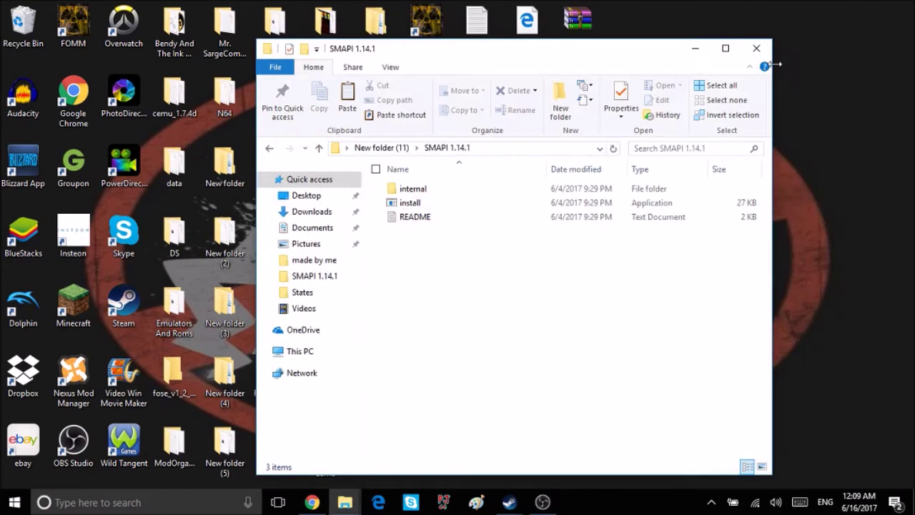
pyautogui.click(270, 148)
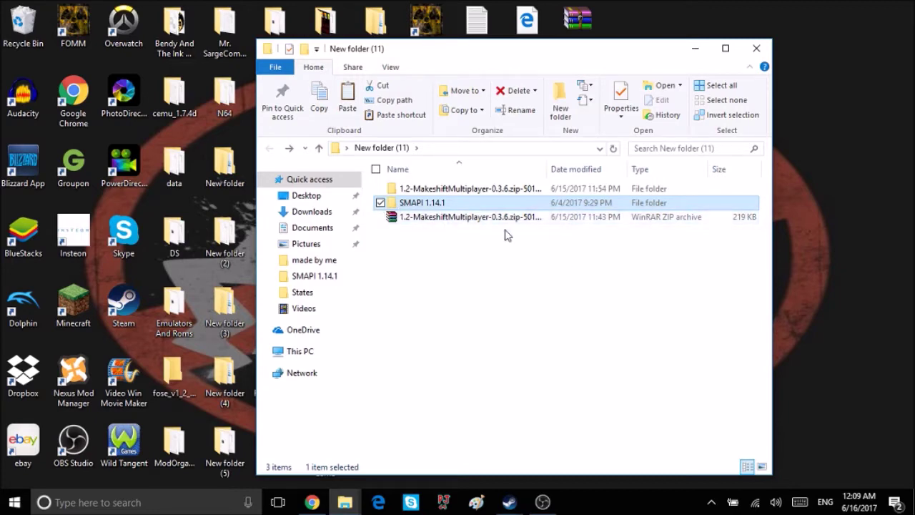
pyautogui.moveTo(448, 218)
pyautogui.doubleClick(451, 204)
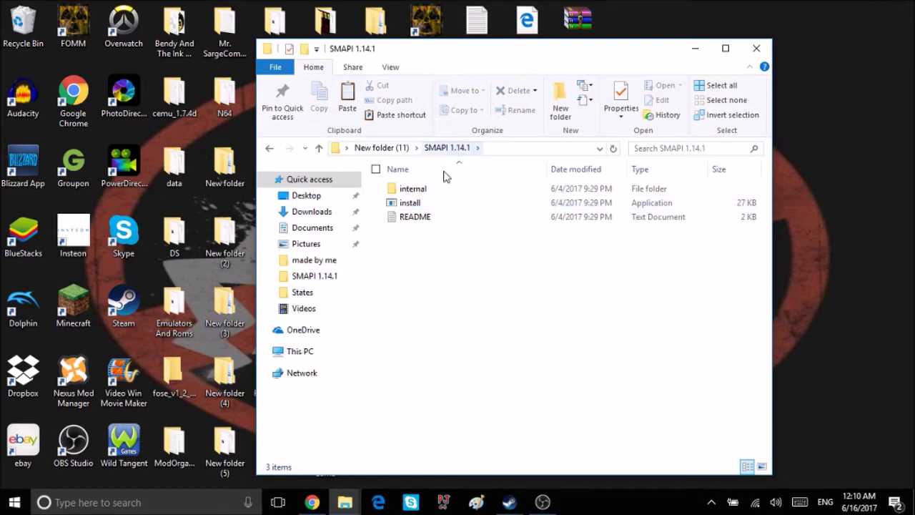
pyautogui.click(269, 148)
pyautogui.doubleClick(391, 200)
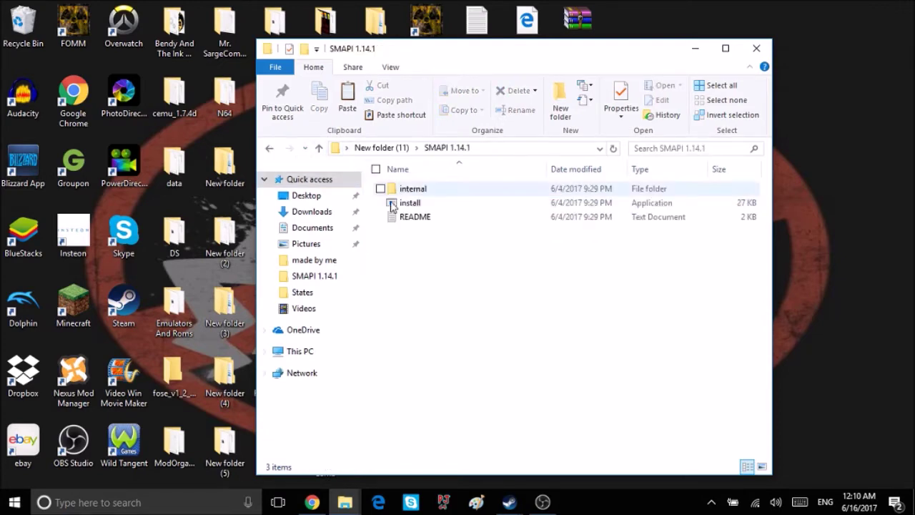
# Step: Run the SMAPI installer with option 1 to install SMAPI, and close the installer
pyautogui.doubleClick(431, 207)
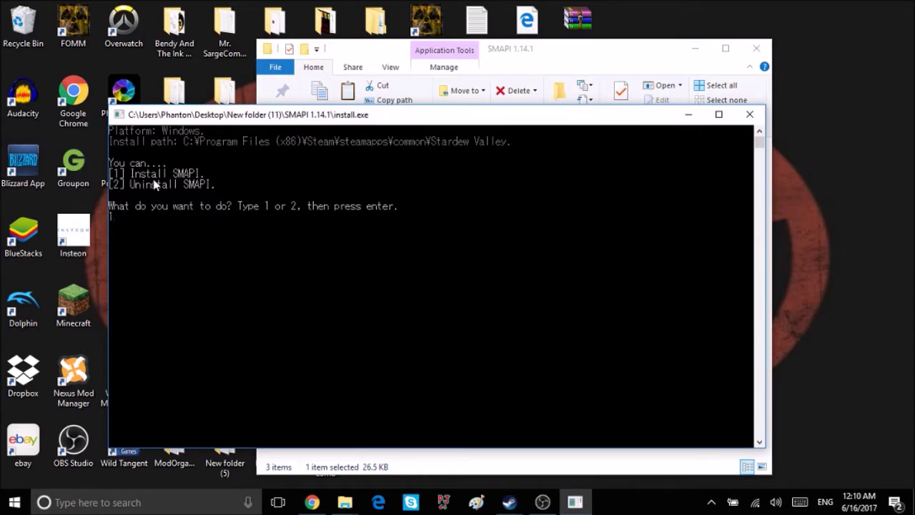
pyautogui.write('1')
pyautogui.press('Return')
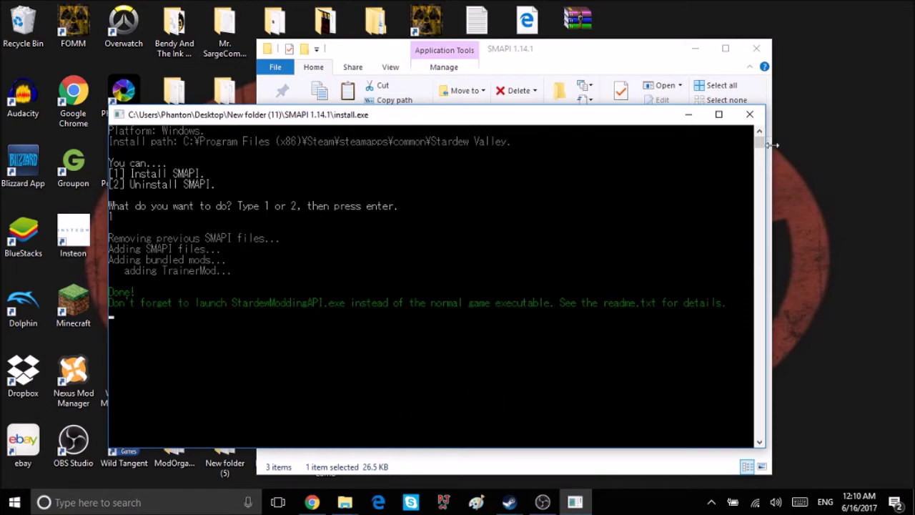
pyautogui.click(762, 118)
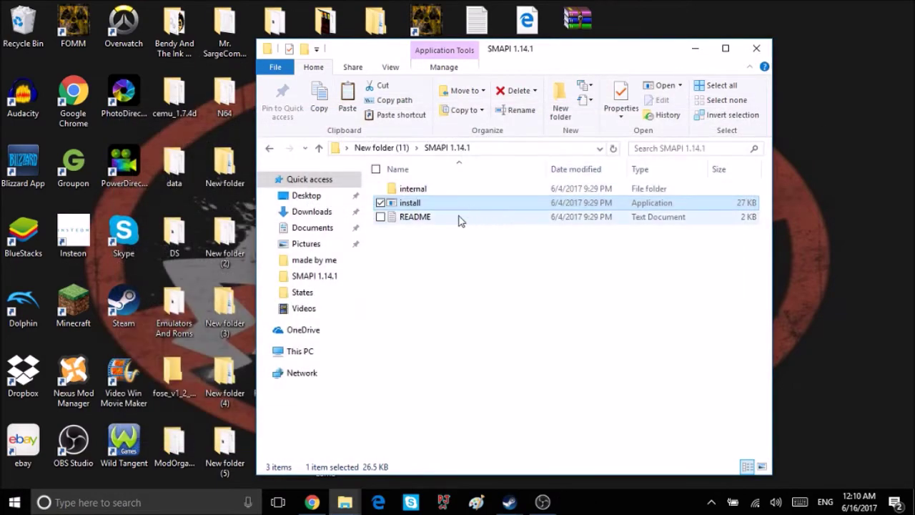
pyautogui.click(459, 218)
pyautogui.doubleClick(459, 219)
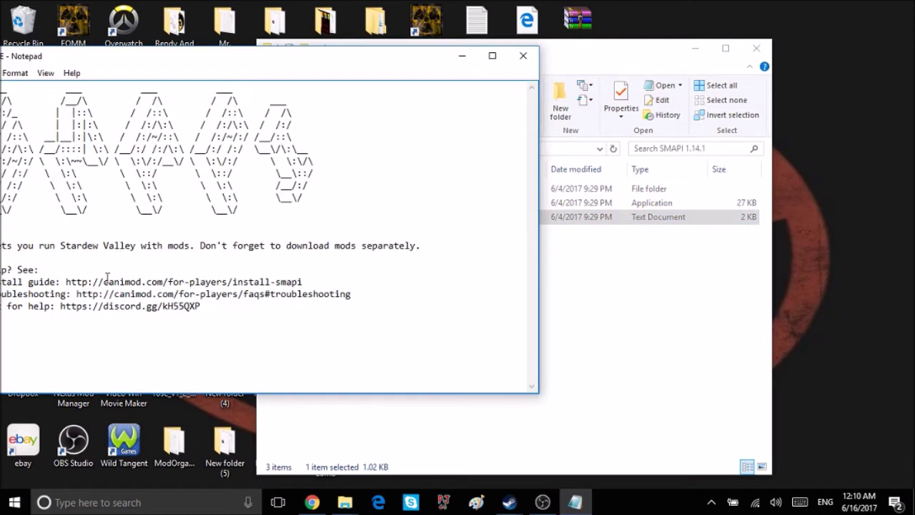
pyautogui.moveTo(66, 282); pyautogui.dragTo(306, 284)
pyautogui.rightClick(301, 281)
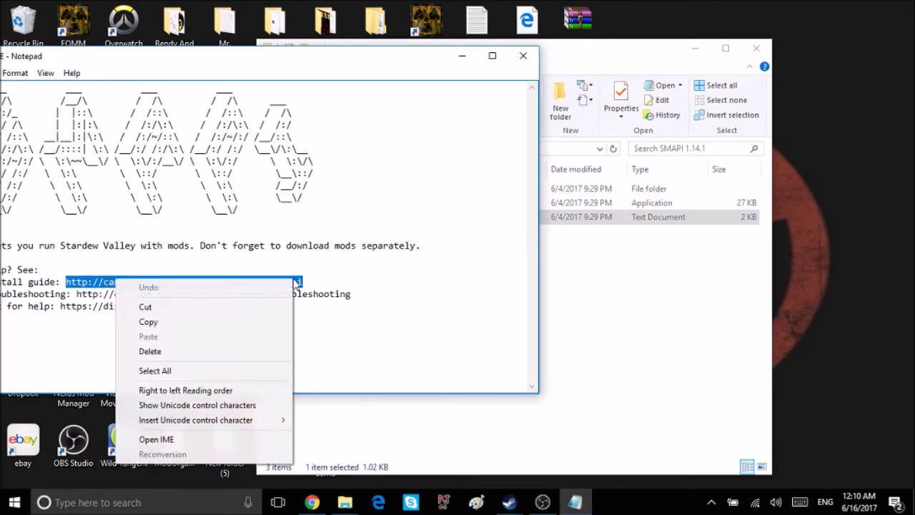
pyautogui.click(263, 306)
pyautogui.click(463, 56)
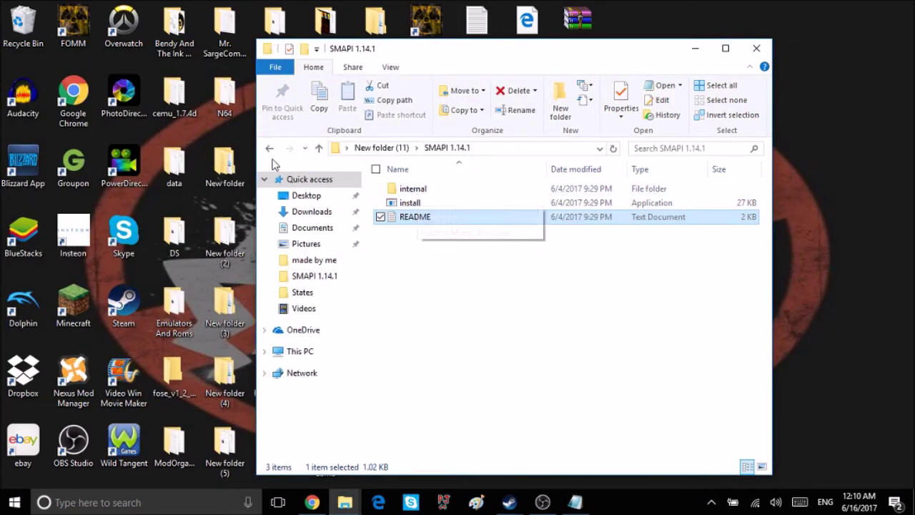
# Step: Switch to Chrome and open the install guide canimod.com/for-players/install-smapi in a new tab
pyautogui.click(271, 152)
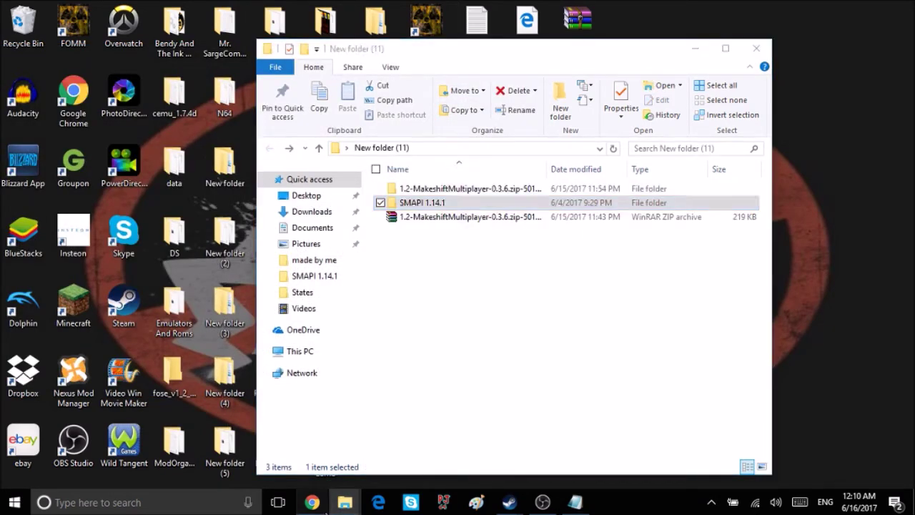
pyautogui.click(312, 502)
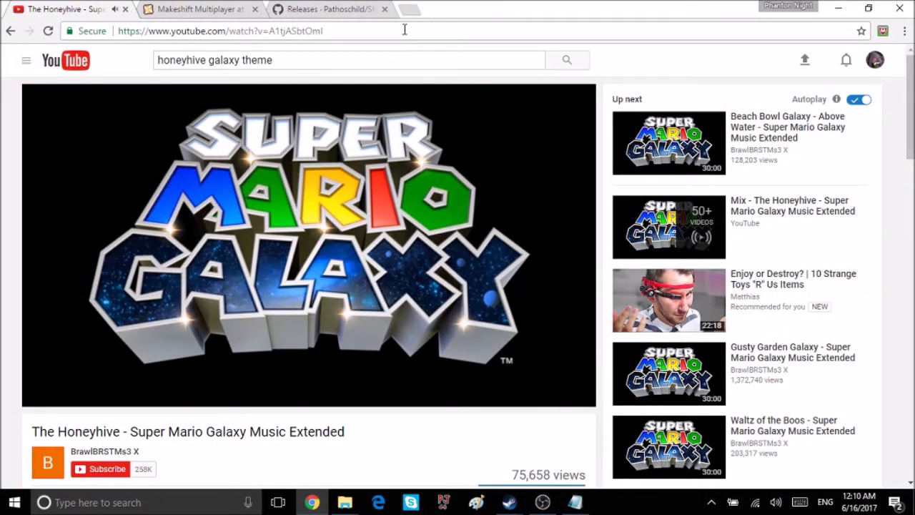
pyautogui.click(315, 8)
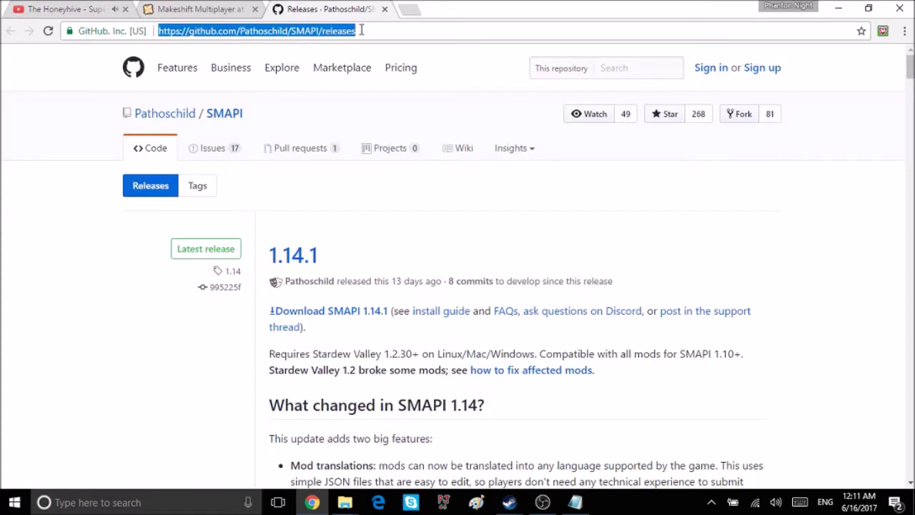
pyautogui.click(408, 10)
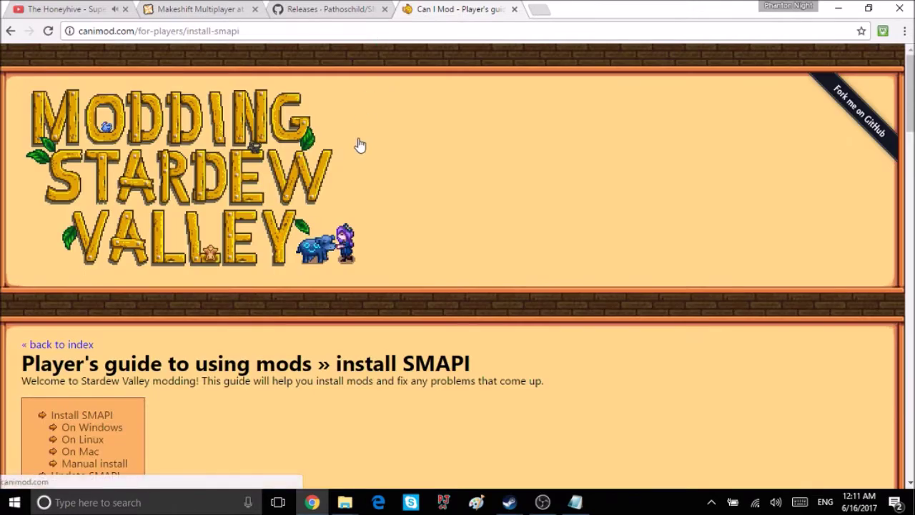
# Step: Copy the launch option text "\StardewModdingAPI.exe" %command% from the guide and review its Steam configuration instructions
pyautogui.scroll(-20, 404, 150)
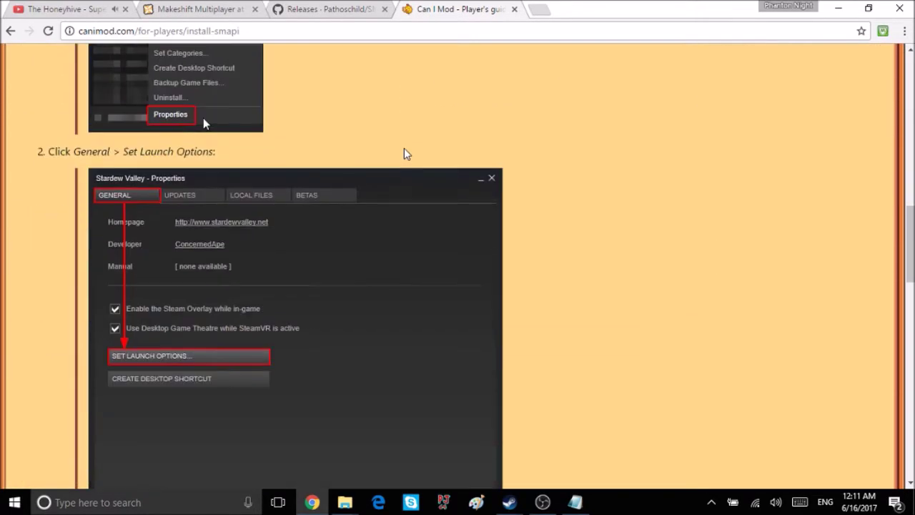
pyautogui.scroll(-1, 285, 143)
pyautogui.scroll(1, 143, 136)
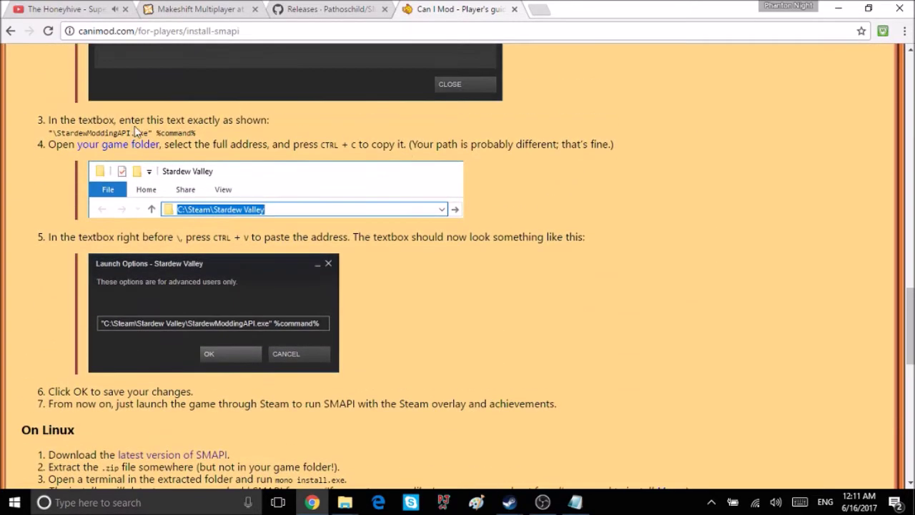
pyautogui.moveTo(49, 130); pyautogui.dragTo(203, 133)
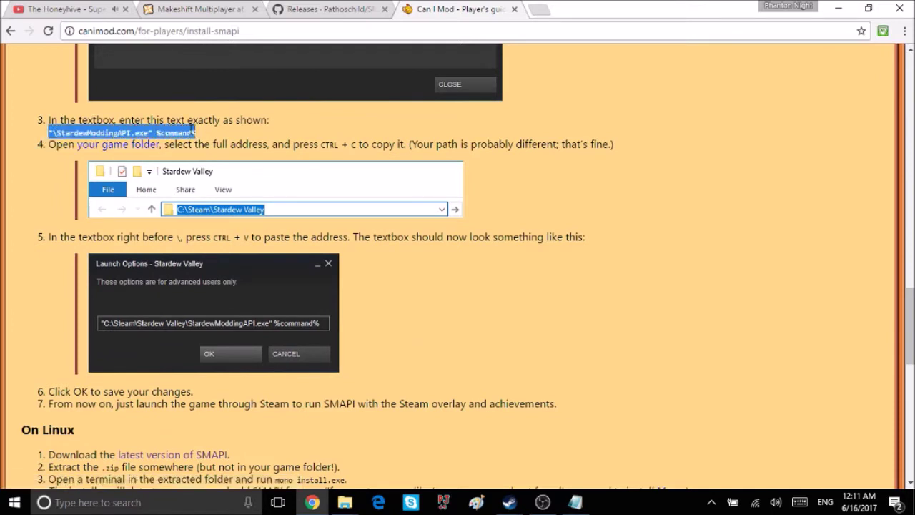
pyautogui.rightClick(190, 130)
pyautogui.click(201, 141)
pyautogui.scroll(10, 126, 172)
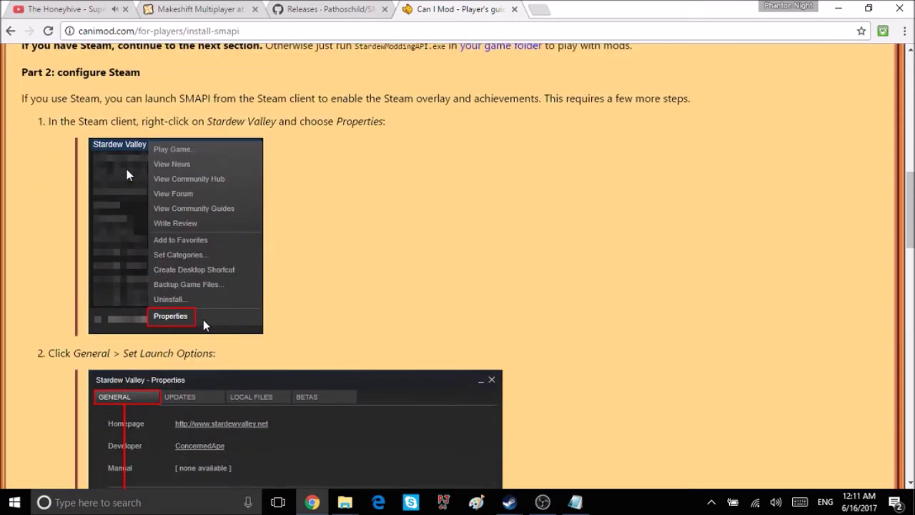
pyautogui.scroll(-1, 127, 169)
pyautogui.scroll(4, 127, 169)
pyautogui.scroll(-8, 126, 171)
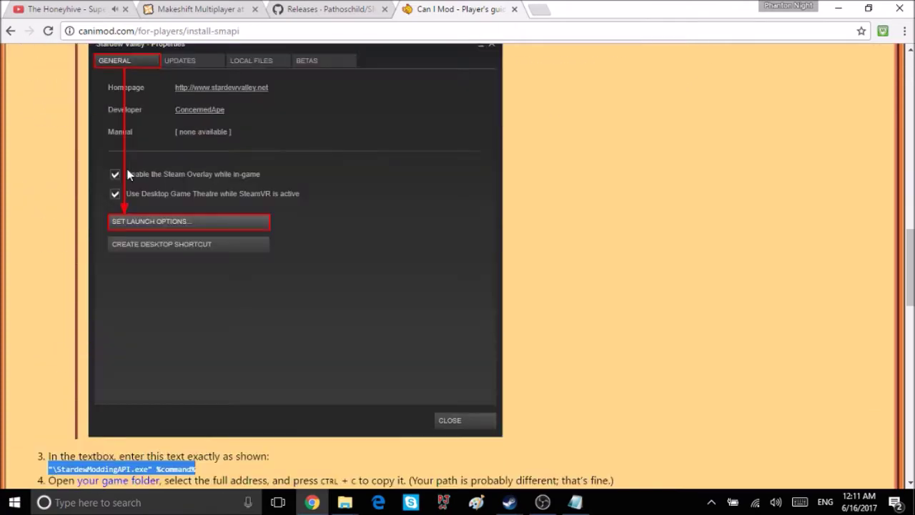
pyautogui.scroll(-5, 126, 175)
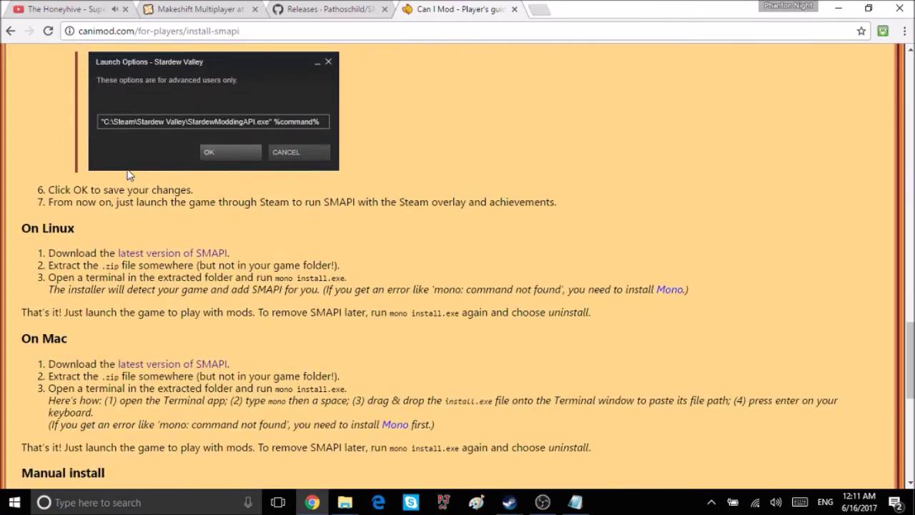
# Step: In Steam, paste the copied StardewModdingAPI.exe text into Stardew Valley's launch options and remove the opening quotation mark
pyautogui.click(838, 7)
pyautogui.moveTo(509, 502)
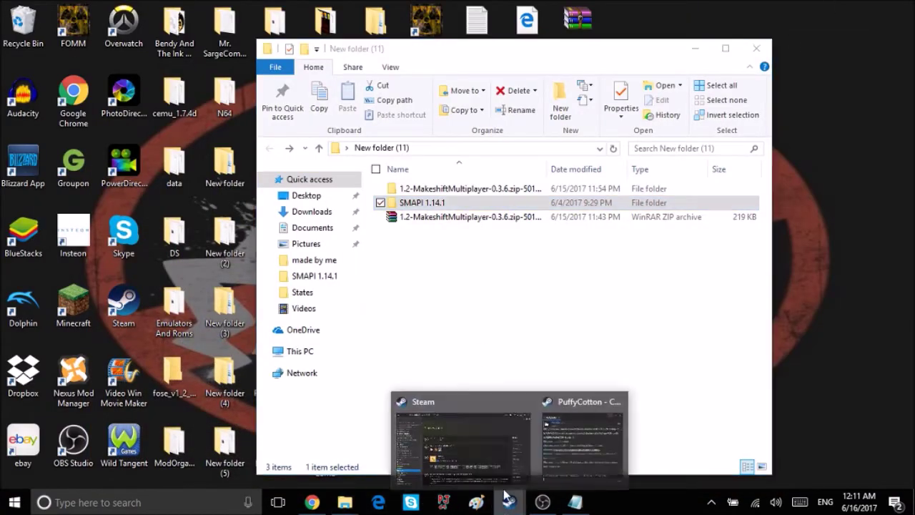
pyautogui.click(444, 451)
pyautogui.rightClick(62, 392)
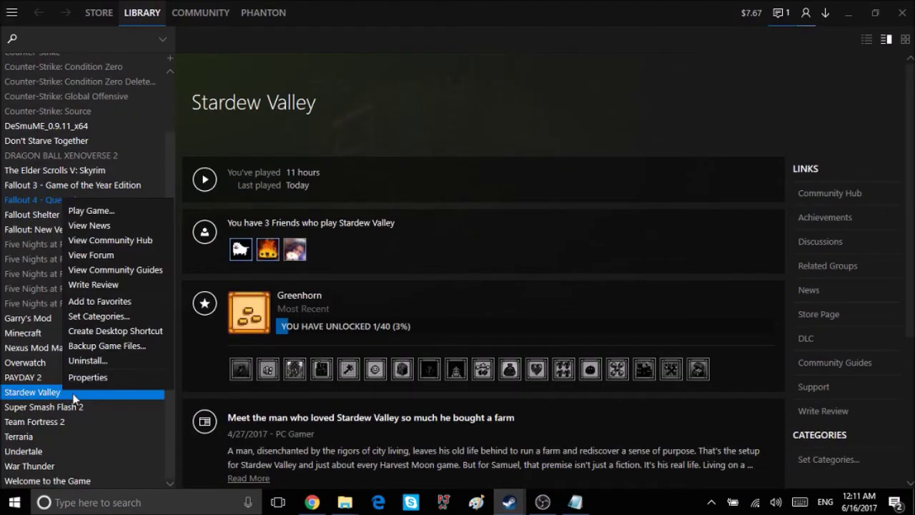
pyautogui.click(79, 383)
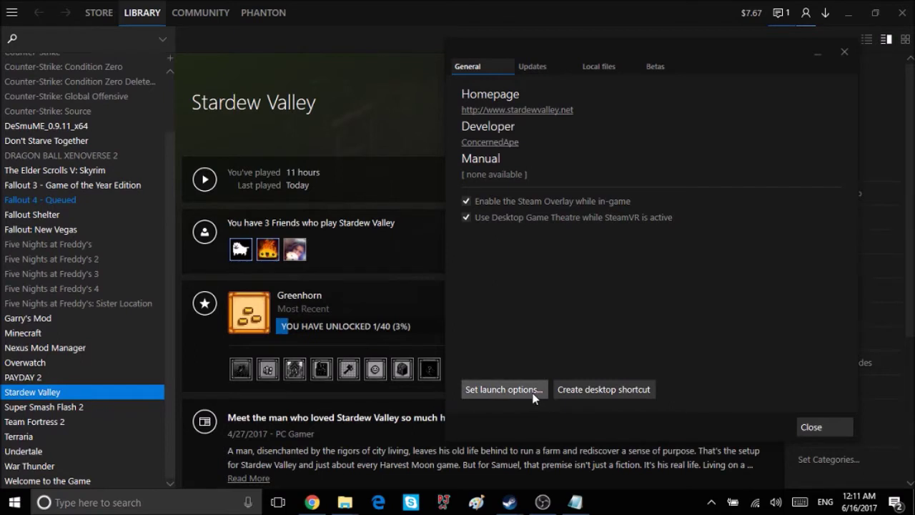
pyautogui.click(533, 394)
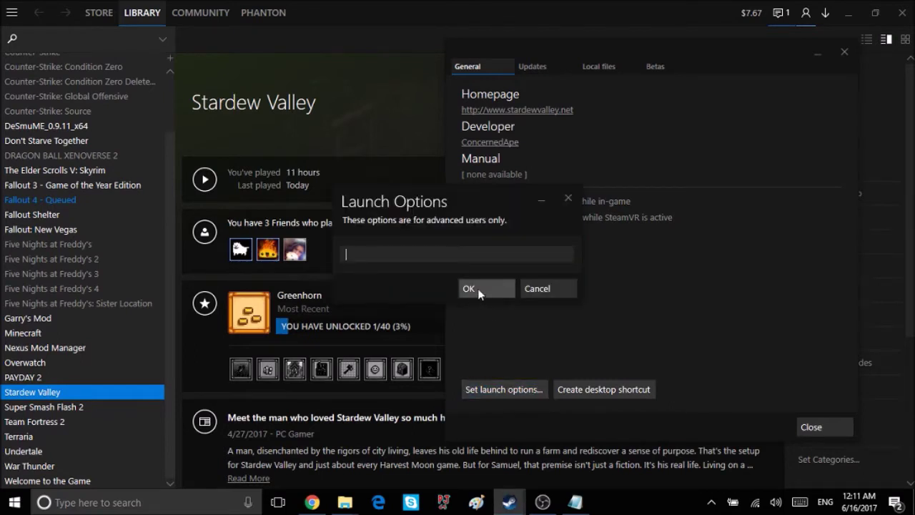
pyautogui.hotkey('ctrl', 'v')
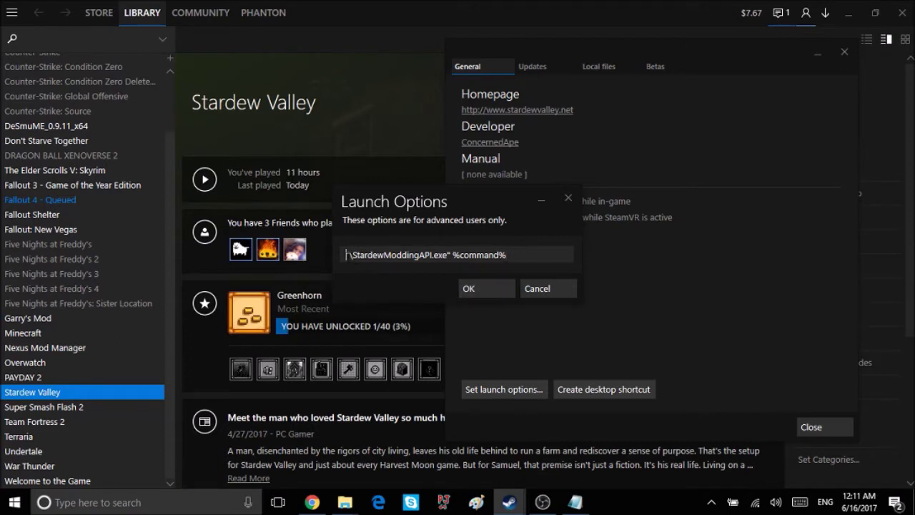
pyautogui.press('Delete')
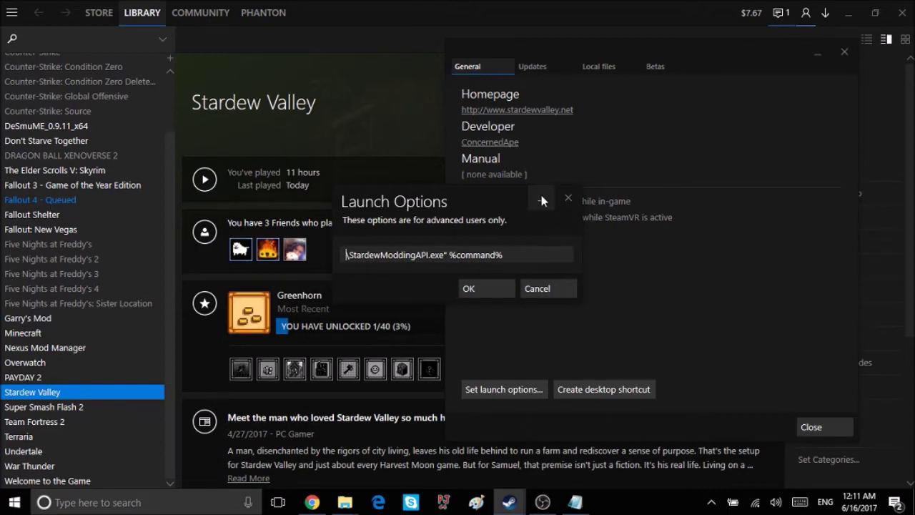
# Step: Put the Steam windows away and open the Stardew Valley game folder under Steam\steamapps\common in File Explorer
pyautogui.click(569, 197)
pyautogui.click(844, 52)
pyautogui.click(849, 13)
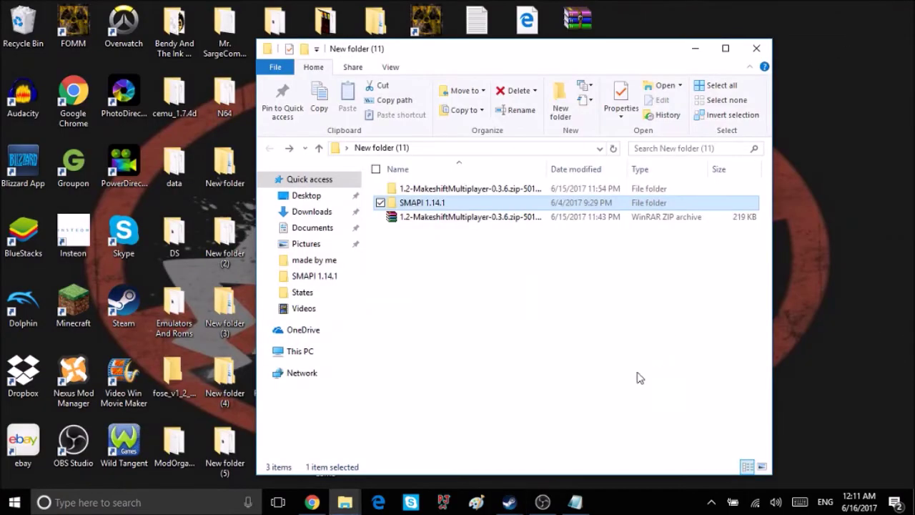
pyautogui.click(764, 52)
pyautogui.moveTo(345, 501)
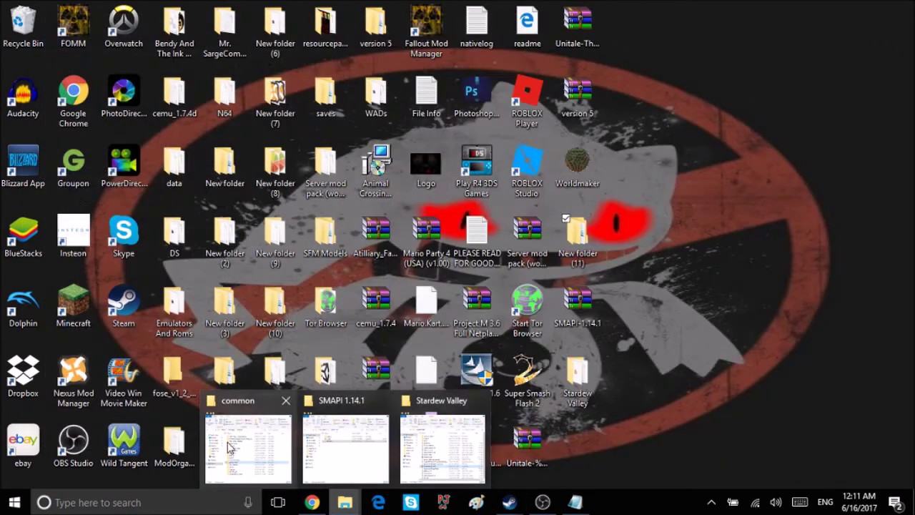
pyautogui.click(227, 447)
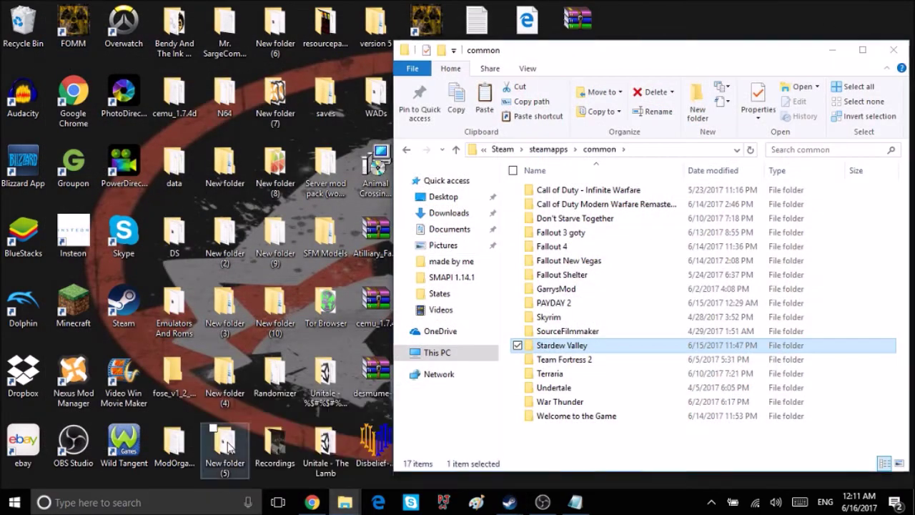
pyautogui.click(563, 346)
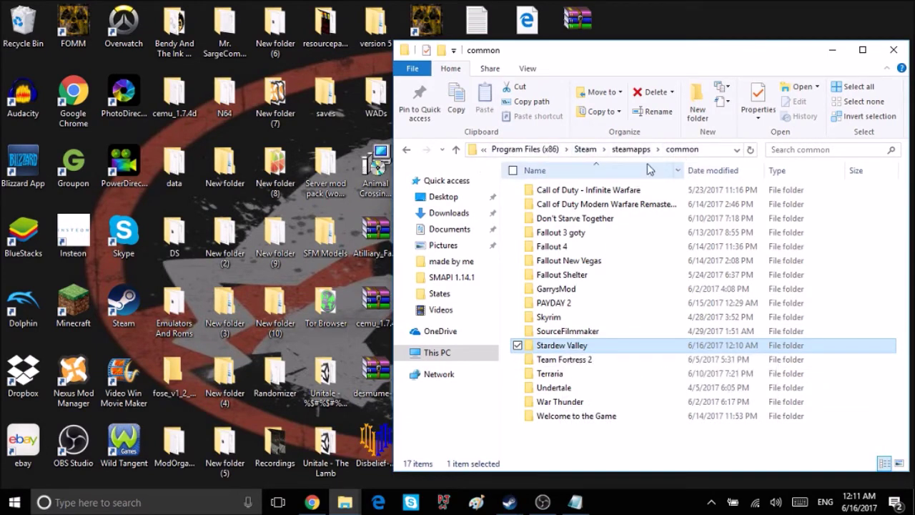
pyautogui.doubleClick(578, 346)
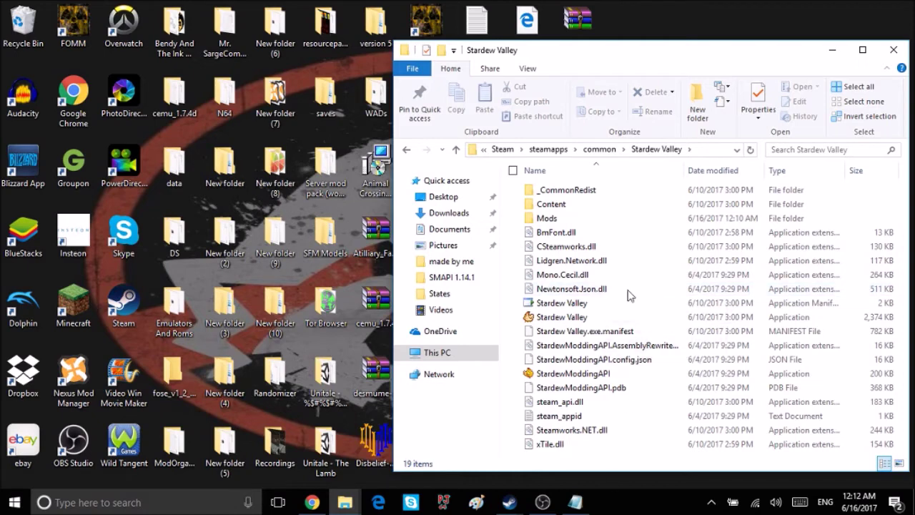
# Step: Copy the Stardew Valley folder's address and paste it before \StardewModdingAPI.exe in Steam's launch options
pyautogui.rightClick(656, 155)
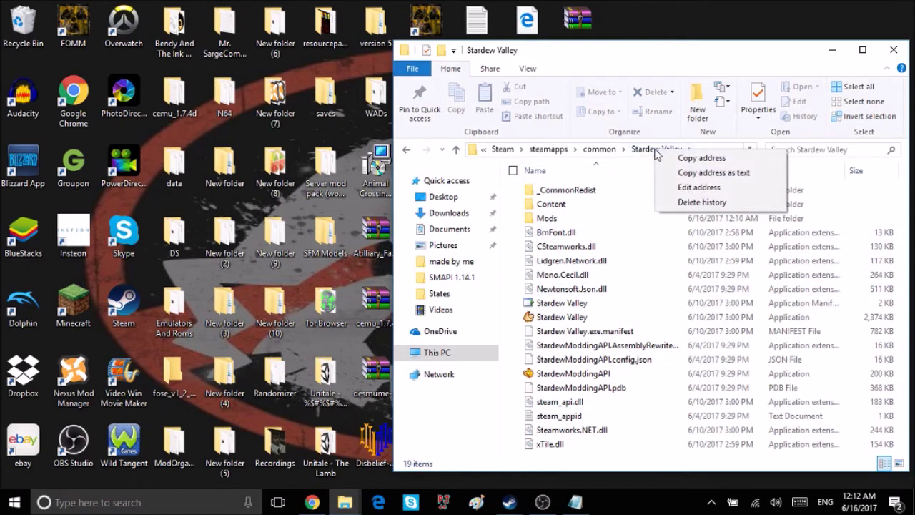
pyautogui.click(665, 158)
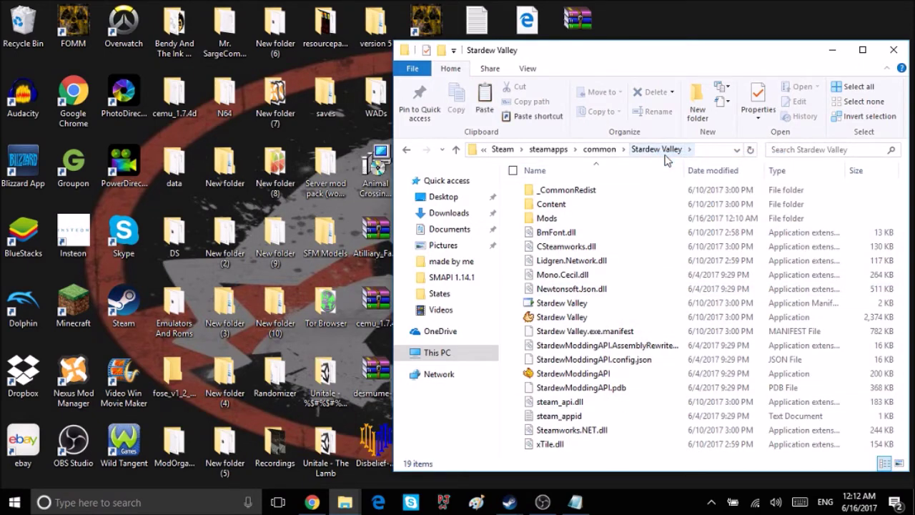
pyautogui.click(522, 505)
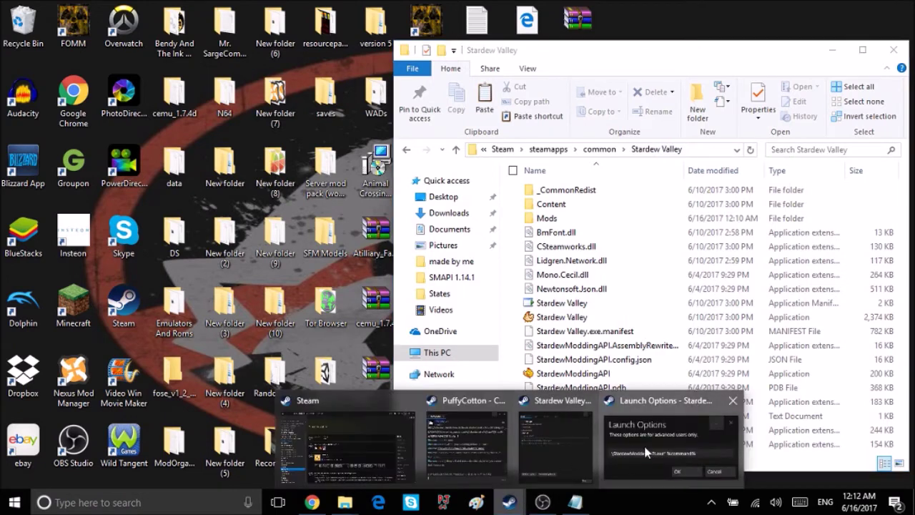
pyautogui.click(672, 439)
pyautogui.hotkey('ctrl', 'v')
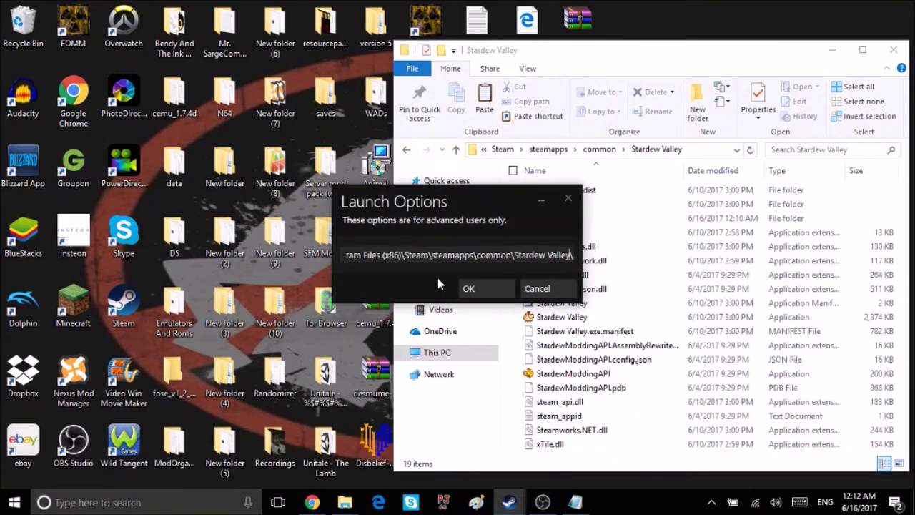
# Step: Accept the full StardewModdingAPI.exe path as Stardew Valley's launch options and close the game's properties window
pyautogui.hotkey('ctrl', 'a')
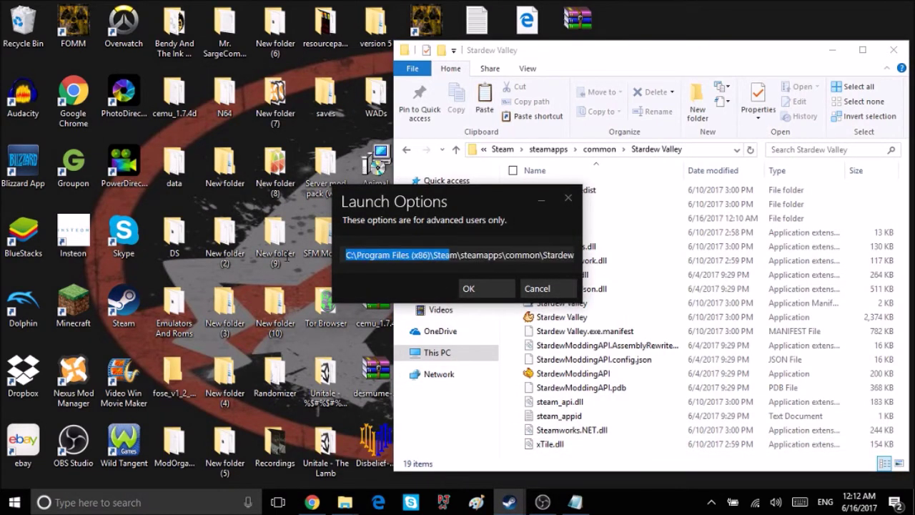
pyautogui.click(499, 288)
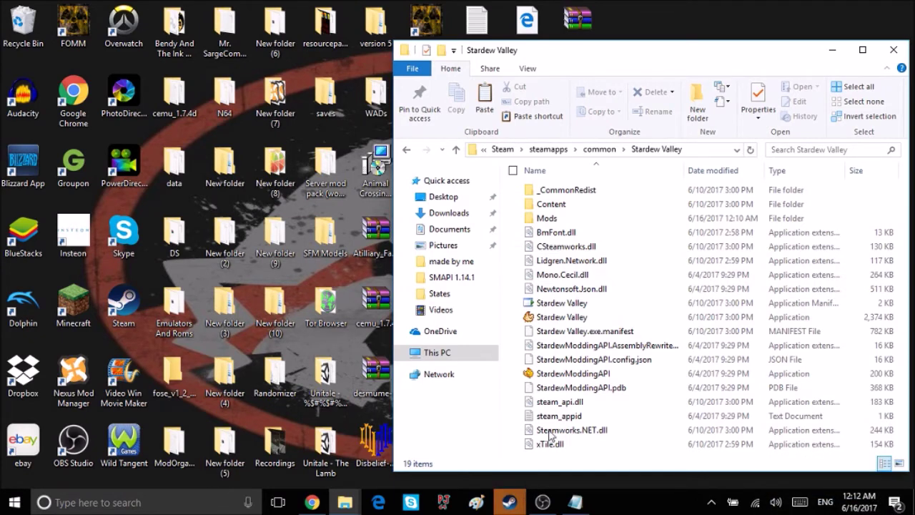
pyautogui.moveTo(509, 502)
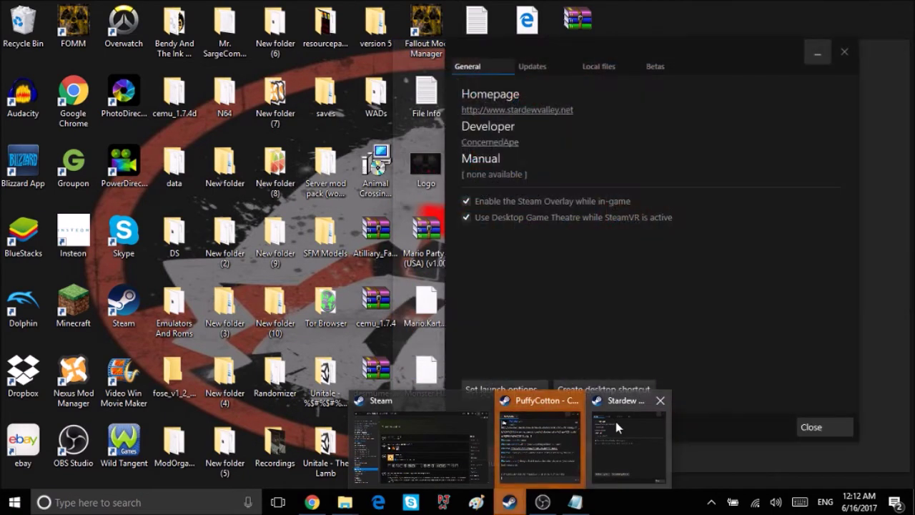
pyautogui.click(615, 417)
pyautogui.click(844, 52)
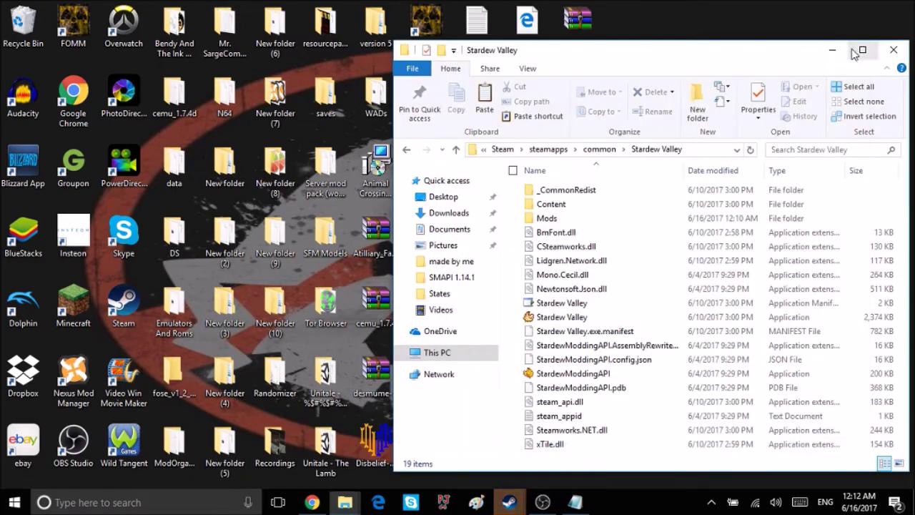
# Step: Check the newly received Steam chat message, close that conversation, and put the chat window away
pyautogui.moveTo(507, 504)
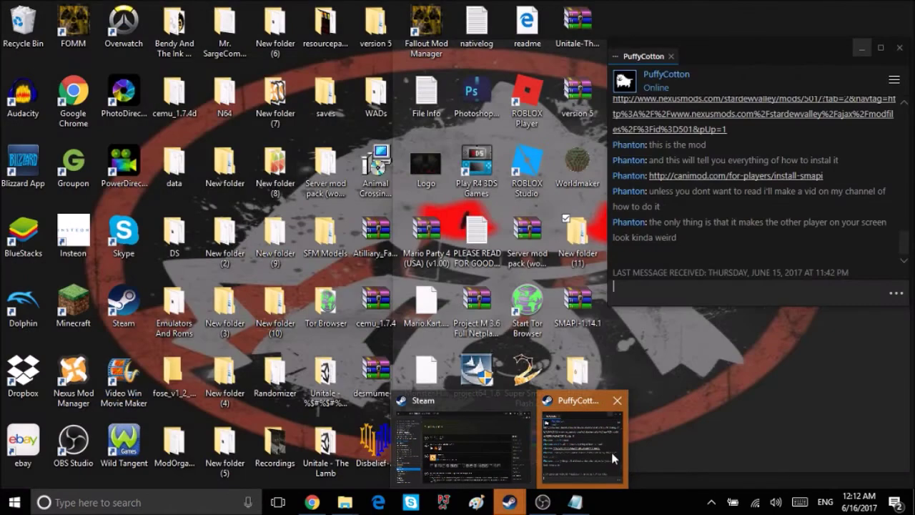
pyautogui.click(612, 454)
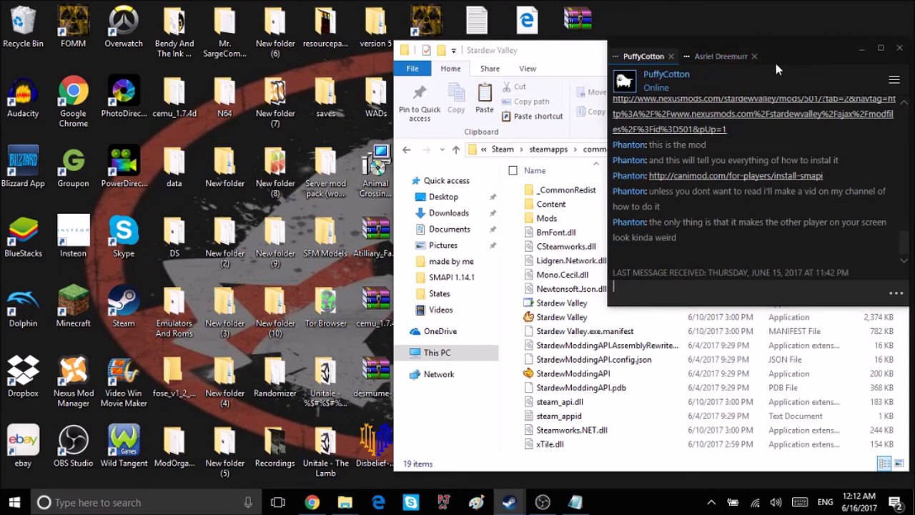
pyautogui.click(723, 56)
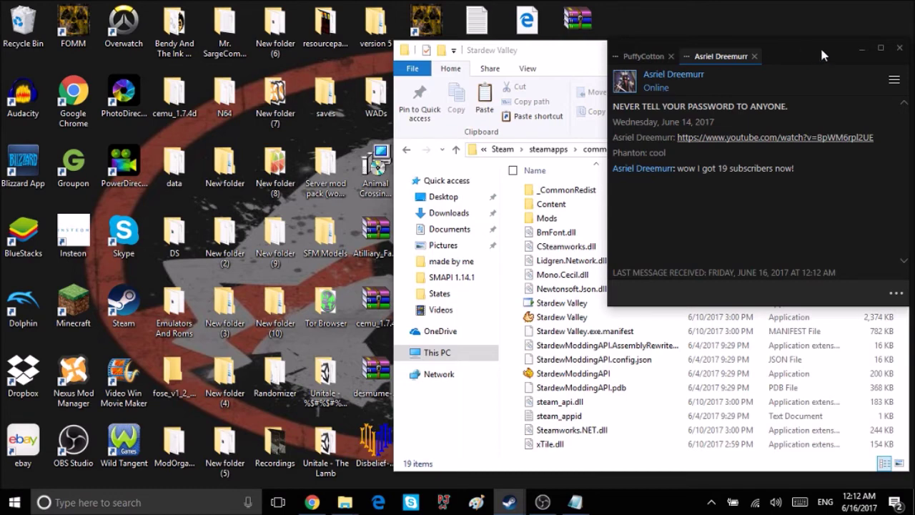
pyautogui.click(755, 56)
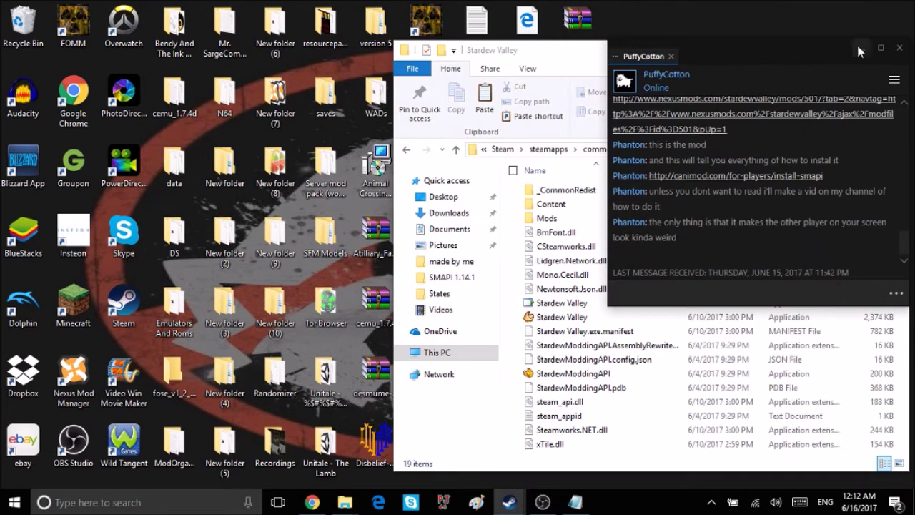
pyautogui.click(859, 46)
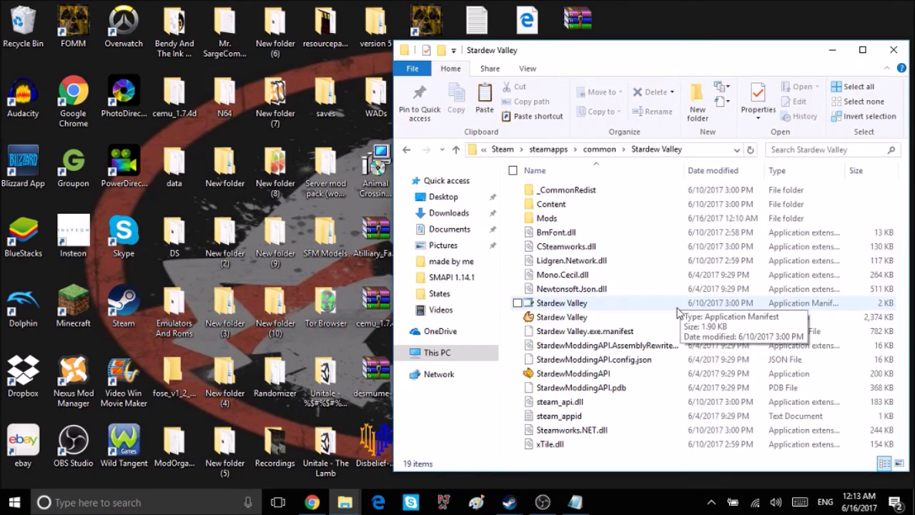
# Step: Put the game folder away, open New folder (11) on the desktop, and extract the 1.2-MakeshiftMultiplayer-0.3.6 archive there
pyautogui.click(841, 51)
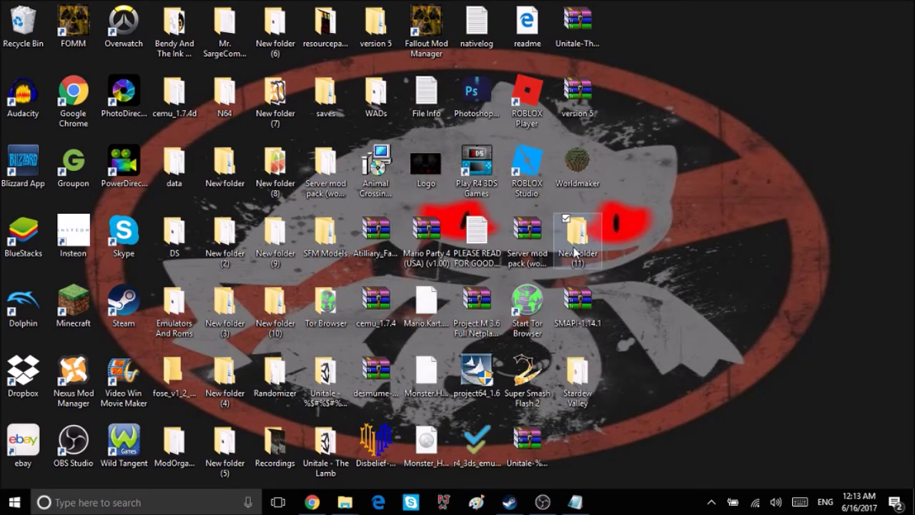
pyautogui.doubleClick(574, 243)
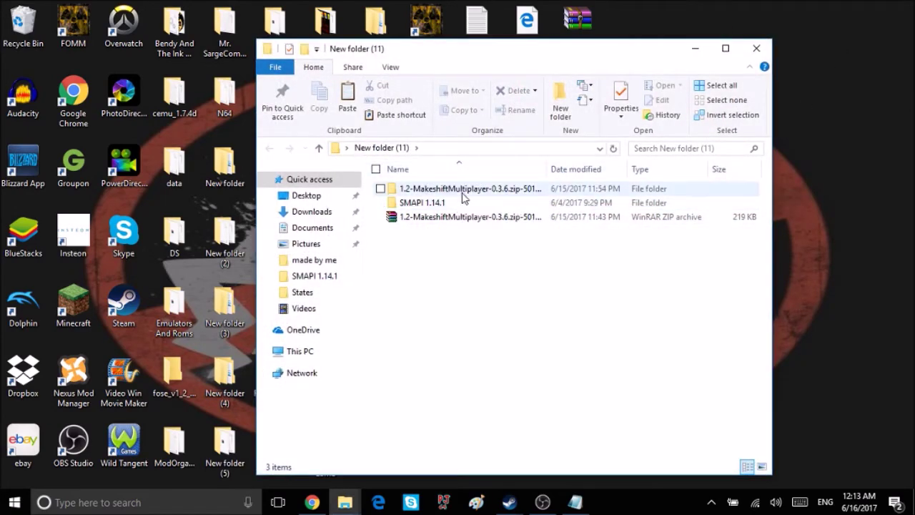
pyautogui.rightClick(458, 218)
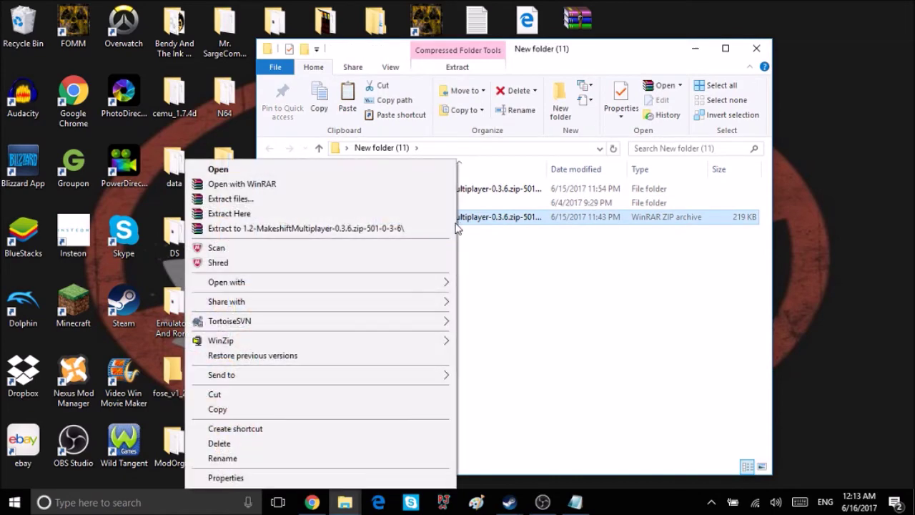
pyautogui.click(380, 213)
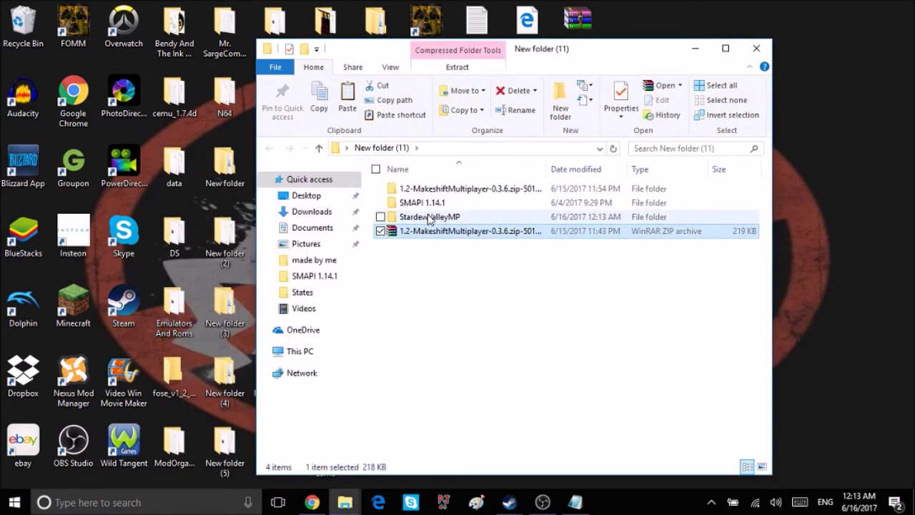
# Step: Open the Mods folder of the desktop's Stardew Valley copy alongside New folder (11)
pyautogui.click(429, 218)
pyautogui.click(344, 501)
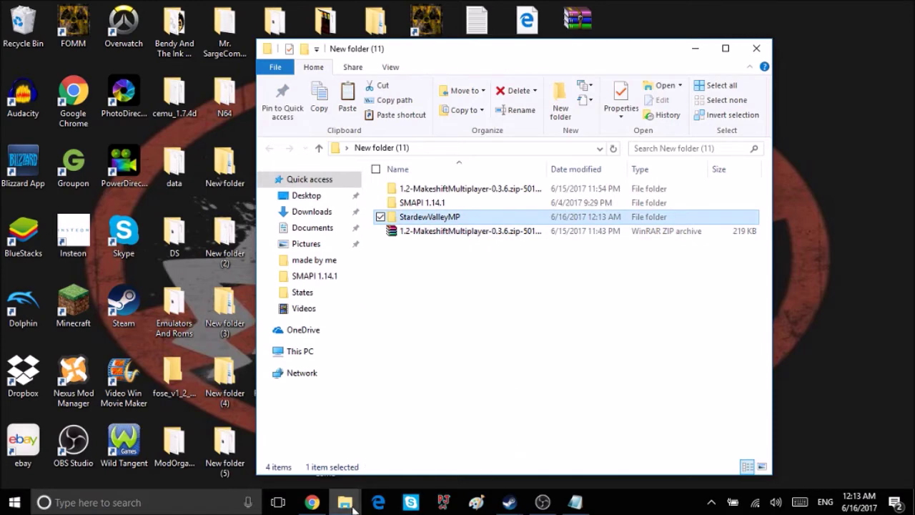
pyautogui.click(411, 432)
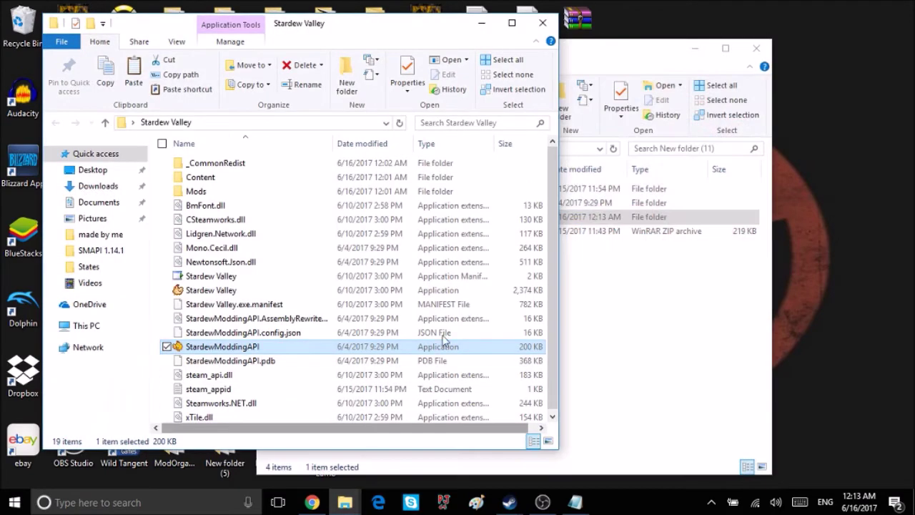
pyautogui.click(626, 68)
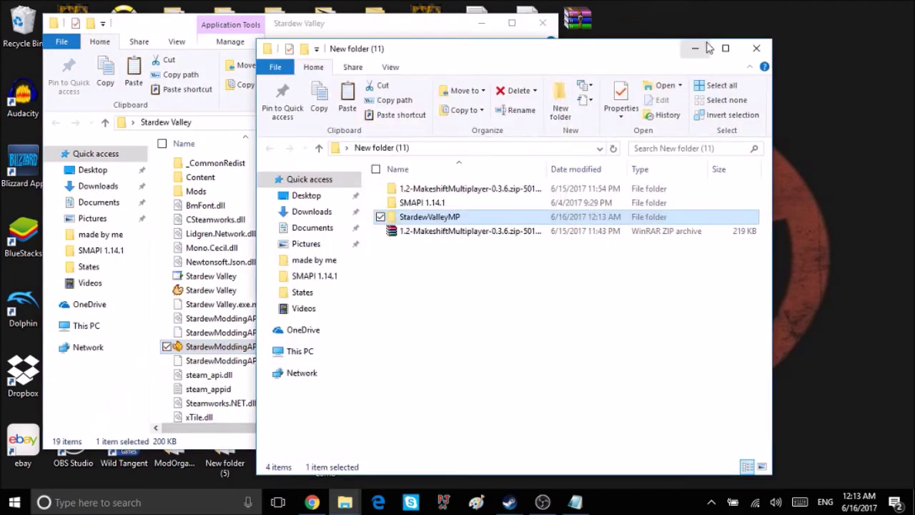
pyautogui.click(383, 35)
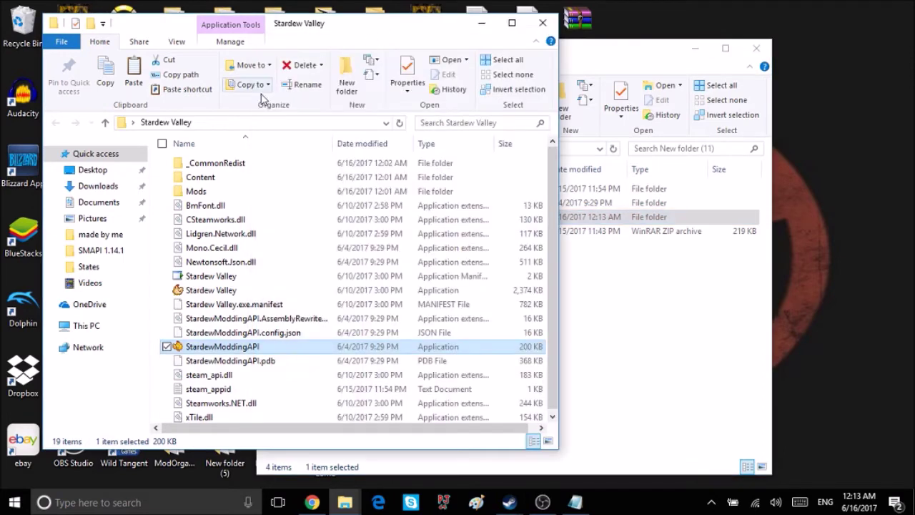
pyautogui.doubleClick(236, 192)
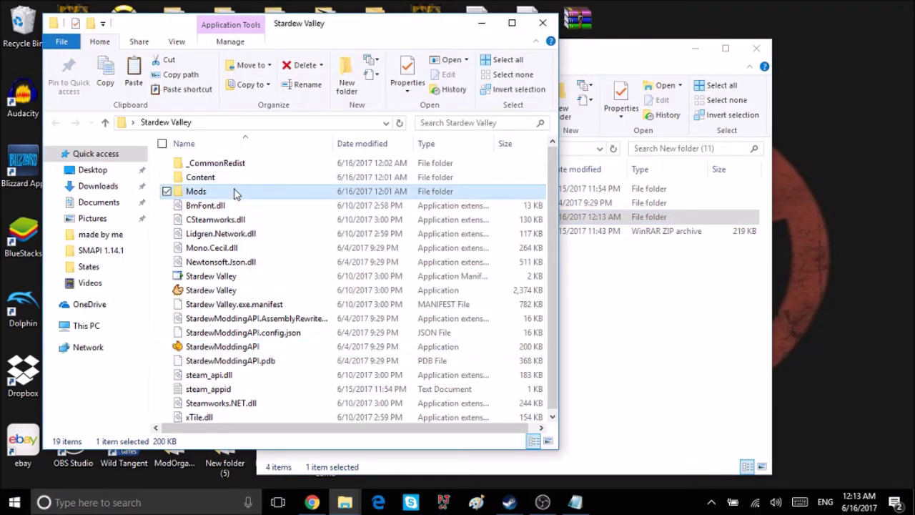
pyautogui.click(562, 266)
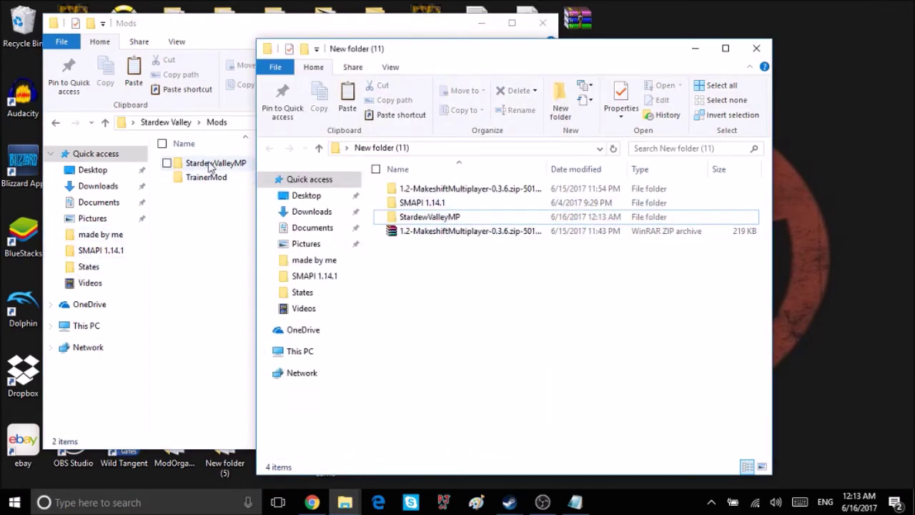
# Step: Move the extracted StardewValleyMP folder into Mods, replacing the existing copy, and close New folder (11)
pyautogui.click(429, 218)
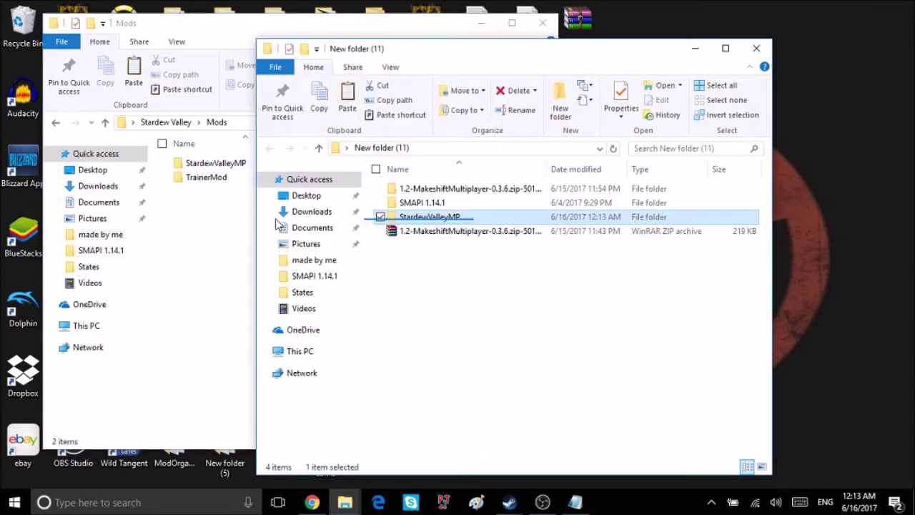
pyautogui.moveTo(424, 222); pyautogui.dragTo(218, 215)
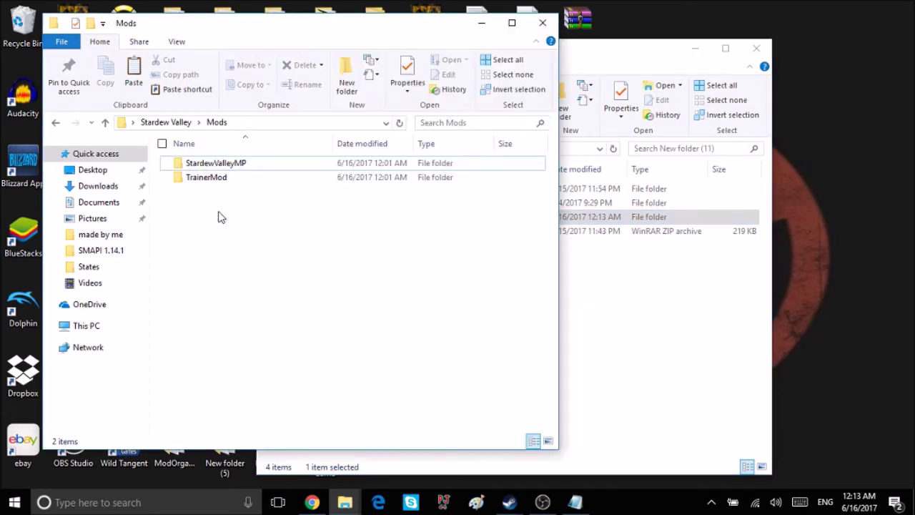
pyautogui.click(446, 153)
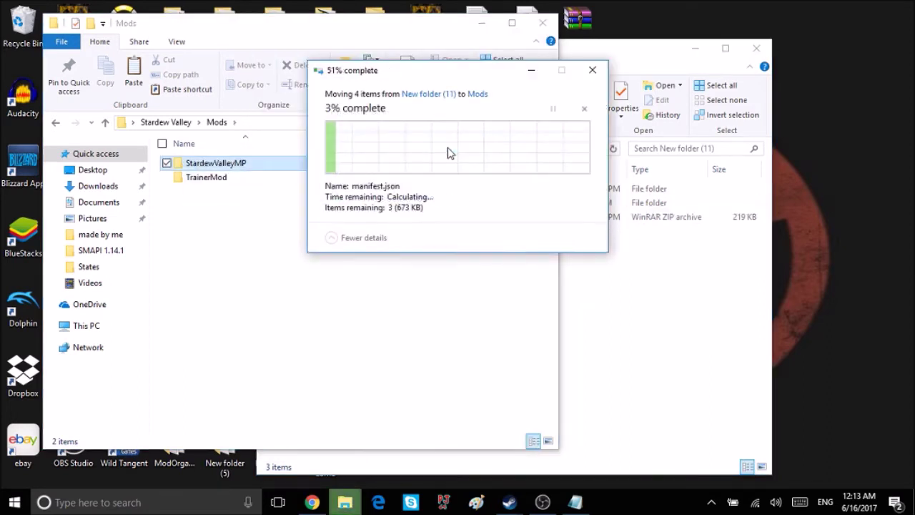
pyautogui.click(756, 49)
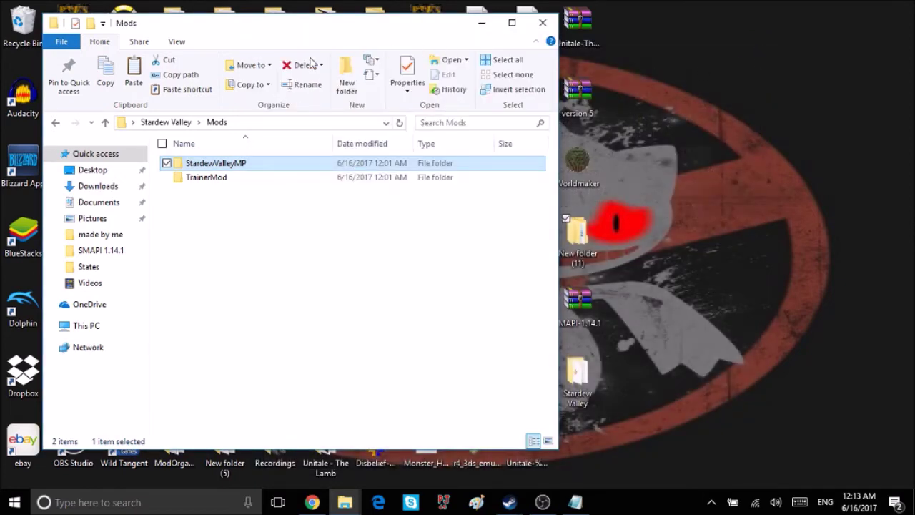
pyautogui.moveTo(390, 28); pyautogui.dragTo(627, 60)
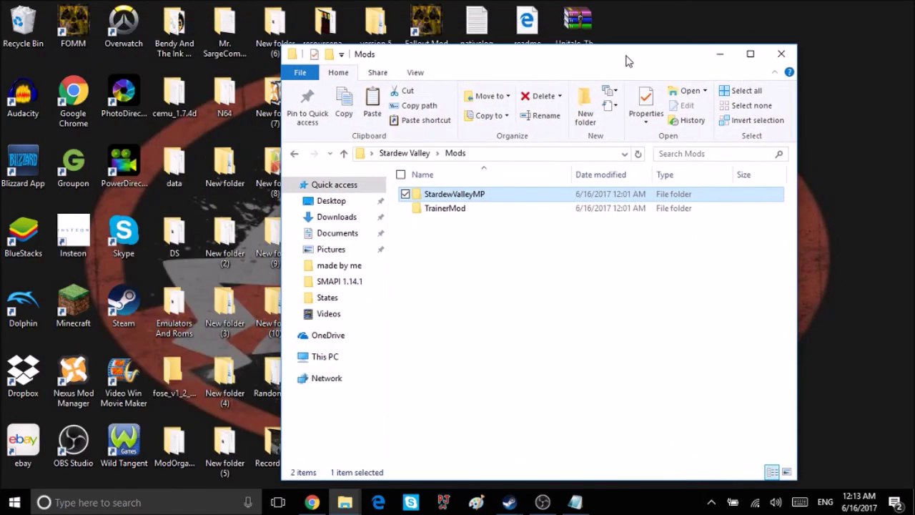
# Step: Switch to Steam, try to launch Stardew Valley from the library, and dismiss the resulting dialogs
pyautogui.moveTo(509, 501)
pyautogui.click(512, 469)
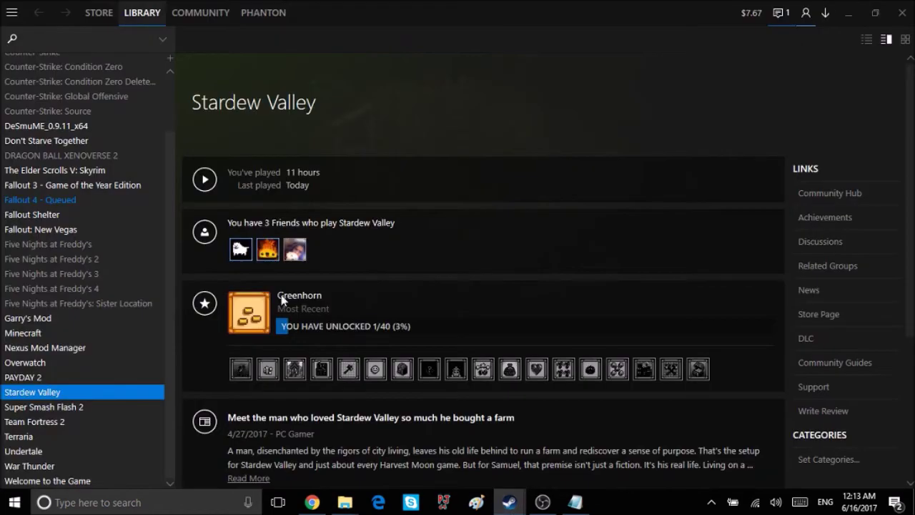
pyautogui.click(207, 180)
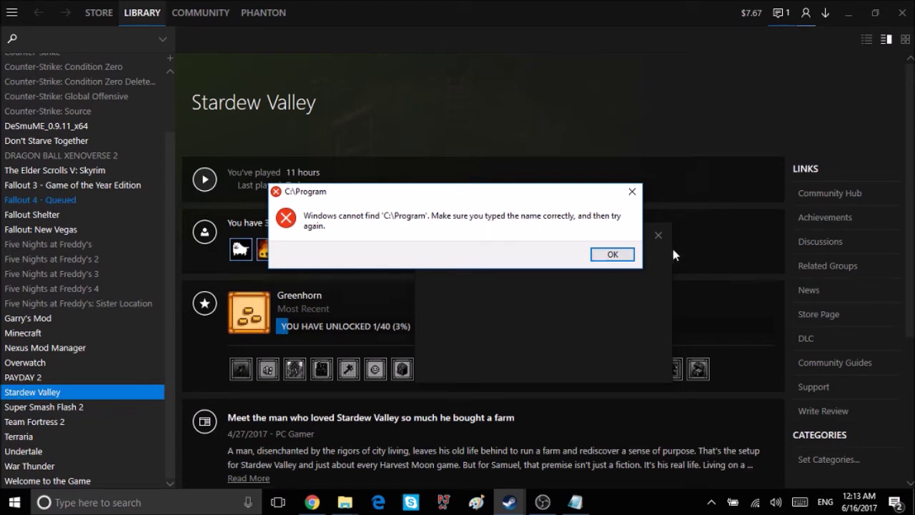
pyautogui.click(621, 254)
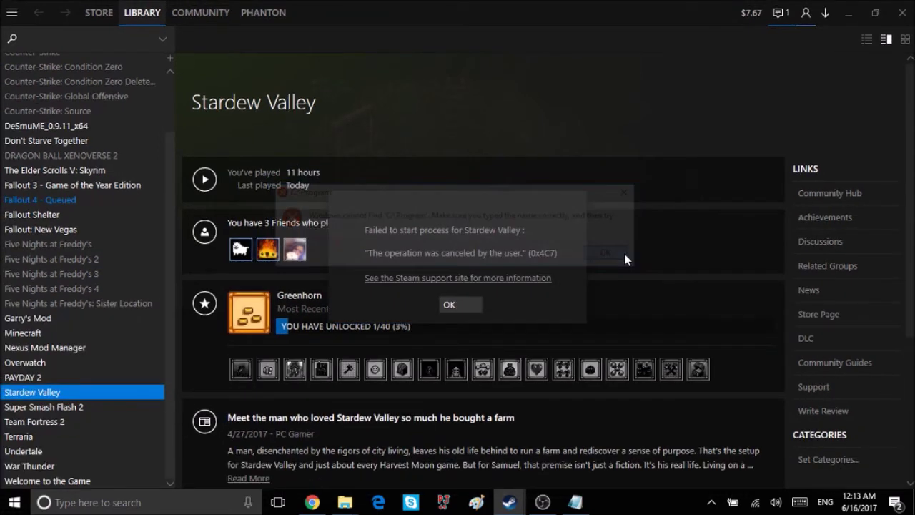
pyautogui.click(471, 305)
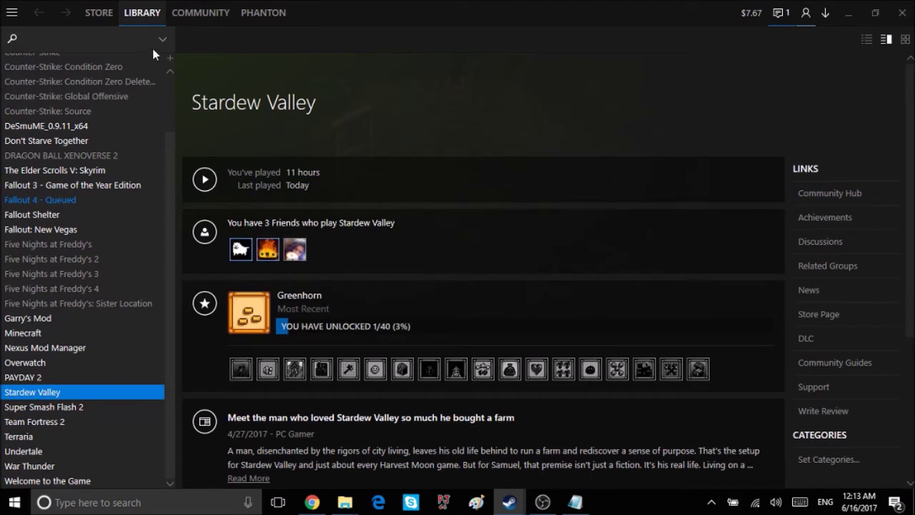
# Step: Add StardewModdingAPI from the desktop's Stardew Valley folder to the Steam library as a non-Steam game
pyautogui.click(11, 12)
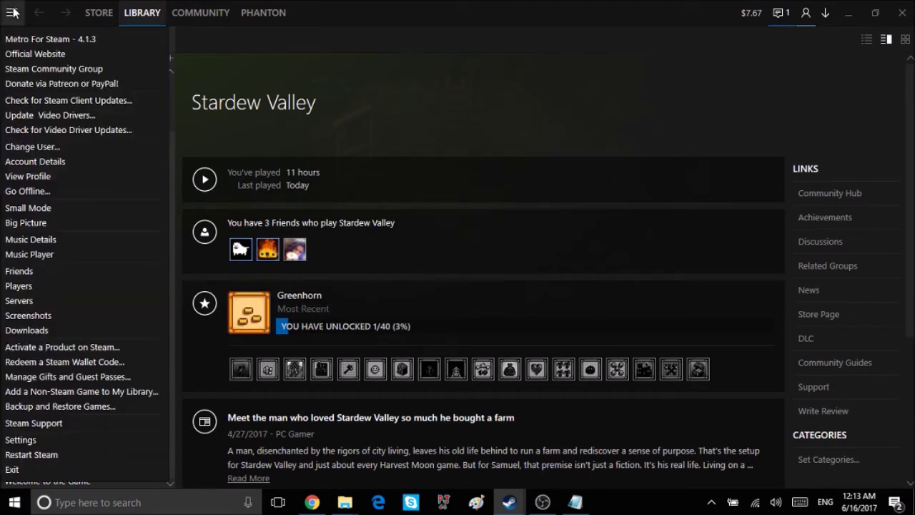
pyautogui.click(60, 392)
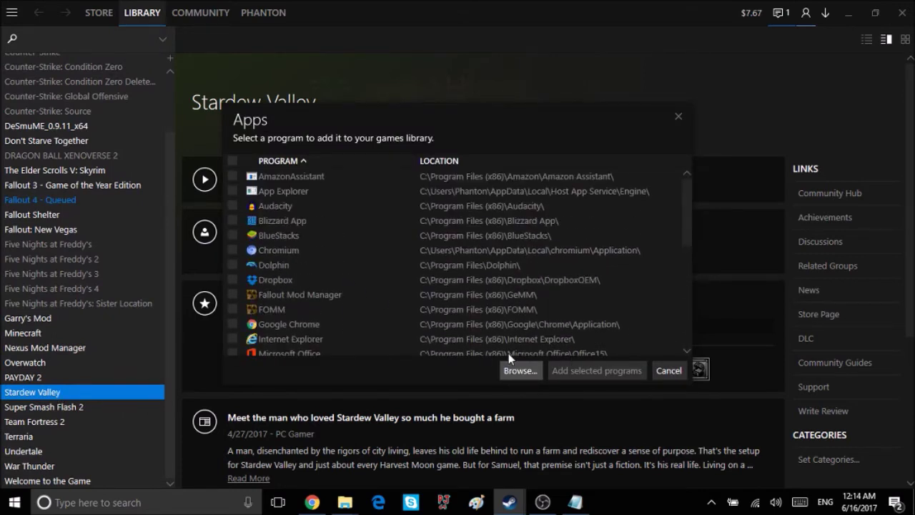
pyautogui.click(520, 370)
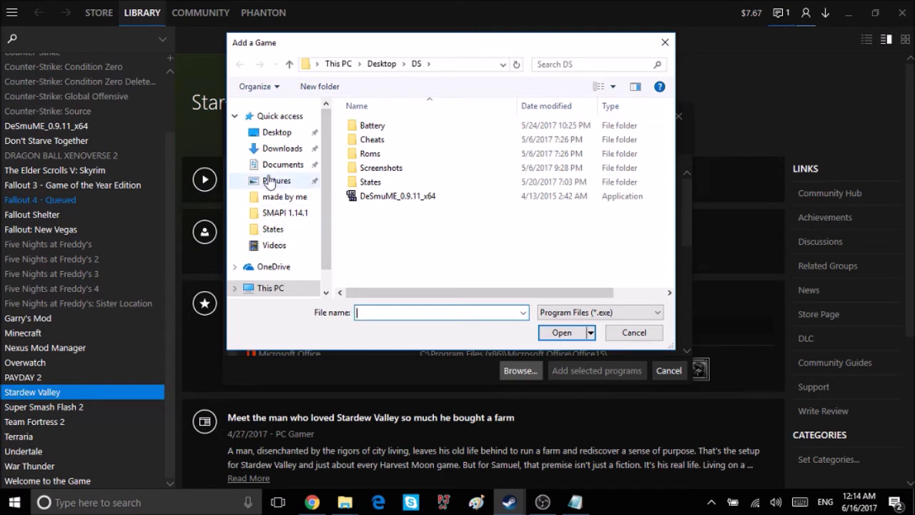
pyautogui.hotkey('alt', 'Up')
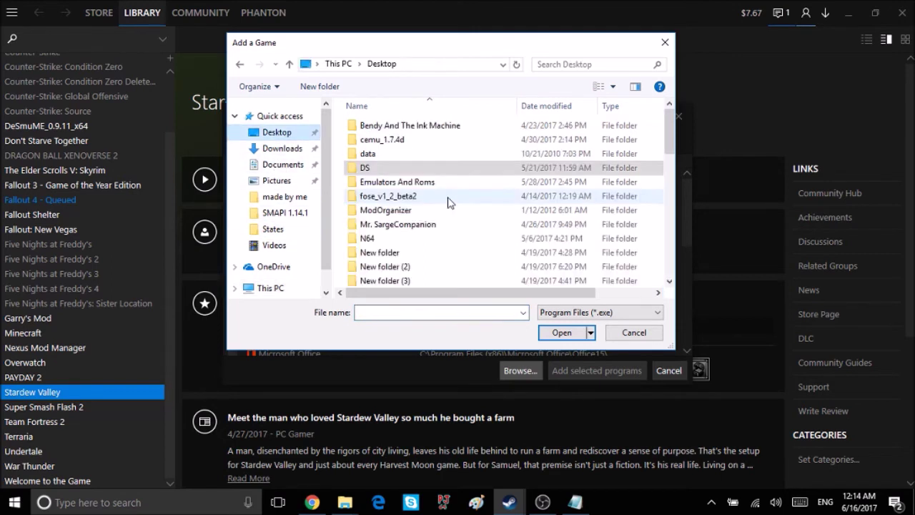
pyautogui.moveTo(667, 133); pyautogui.dragTo(669, 225)
pyautogui.doubleClick(472, 135)
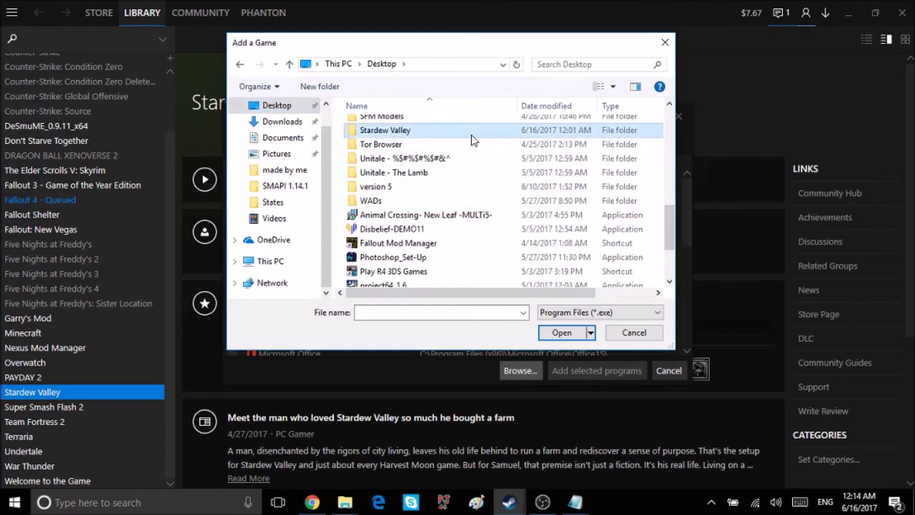
pyautogui.click(415, 183)
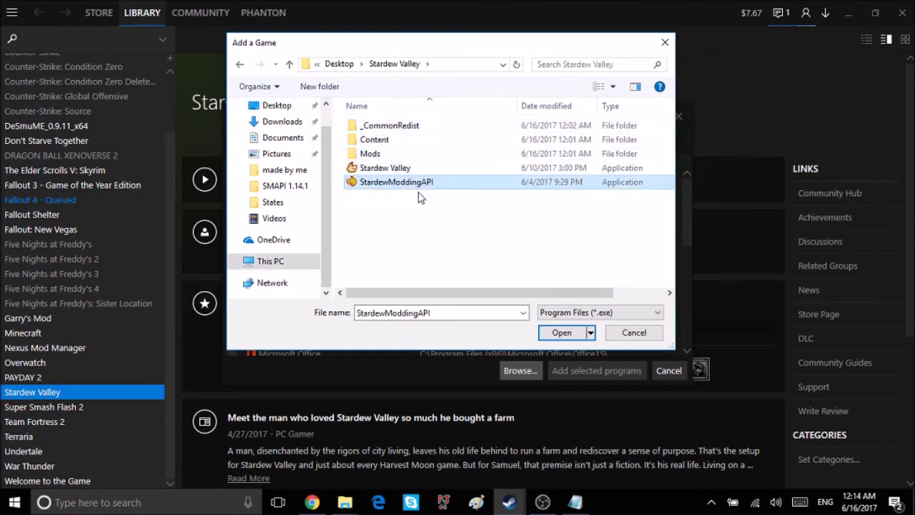
pyautogui.click(554, 339)
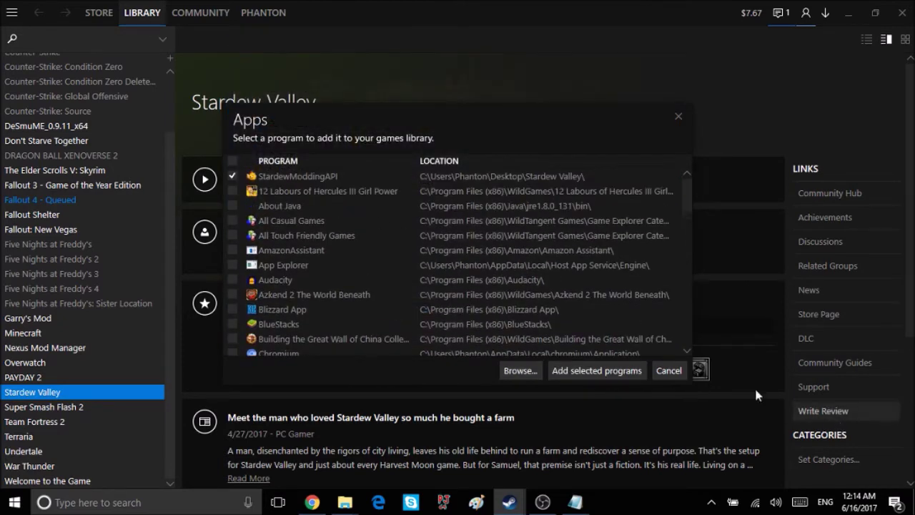
pyautogui.click(609, 375)
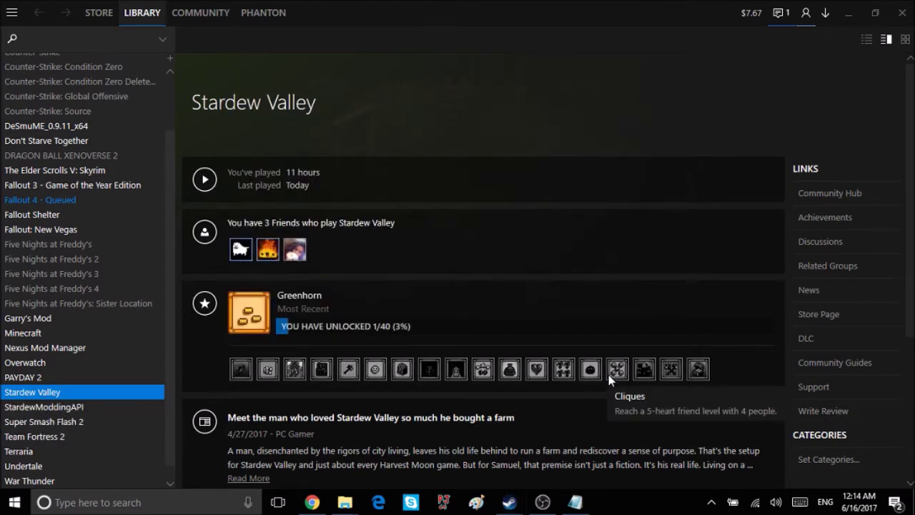
# Step: Launch StardewModdingAPI from the library, mute the title music and skip the intro to reach the title menu
pyautogui.click(44, 404)
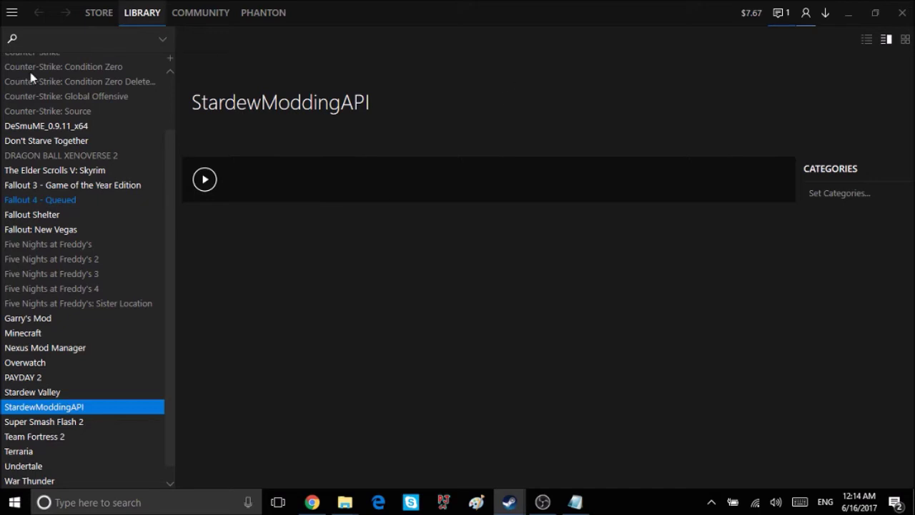
pyautogui.click(207, 188)
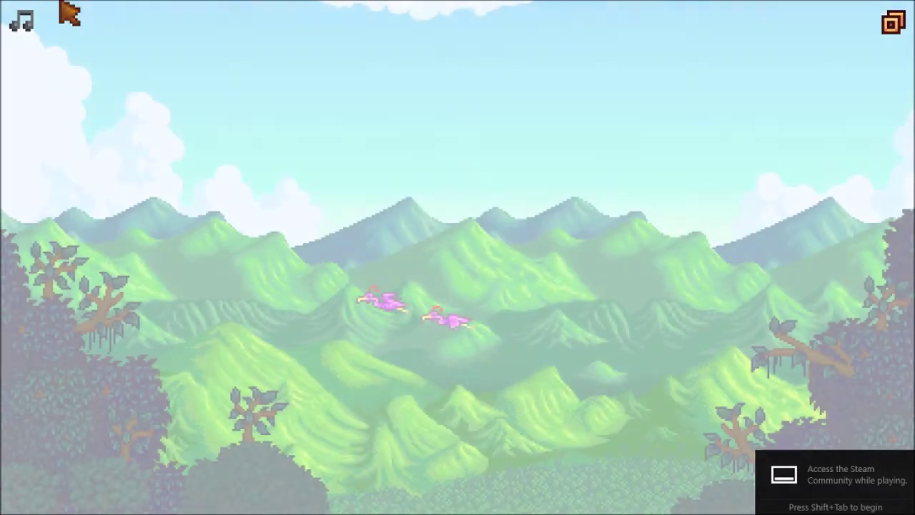
pyautogui.click(22, 21)
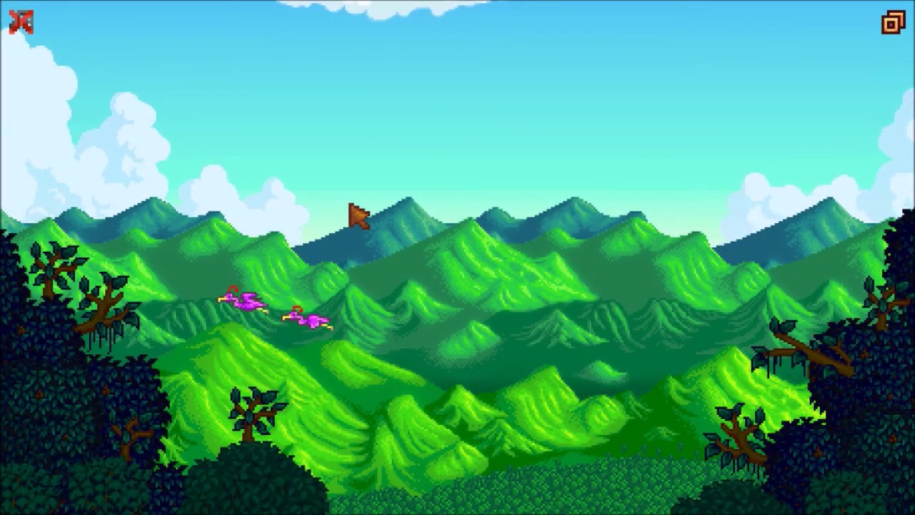
pyautogui.click(357, 213)
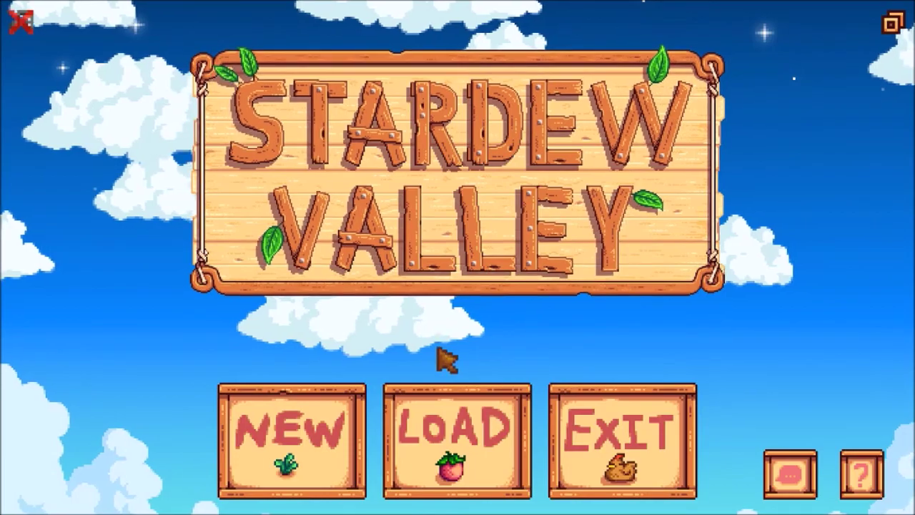
# Step: Load the Alsper Farm save as Host and start listening for connections
pyautogui.click(453, 435)
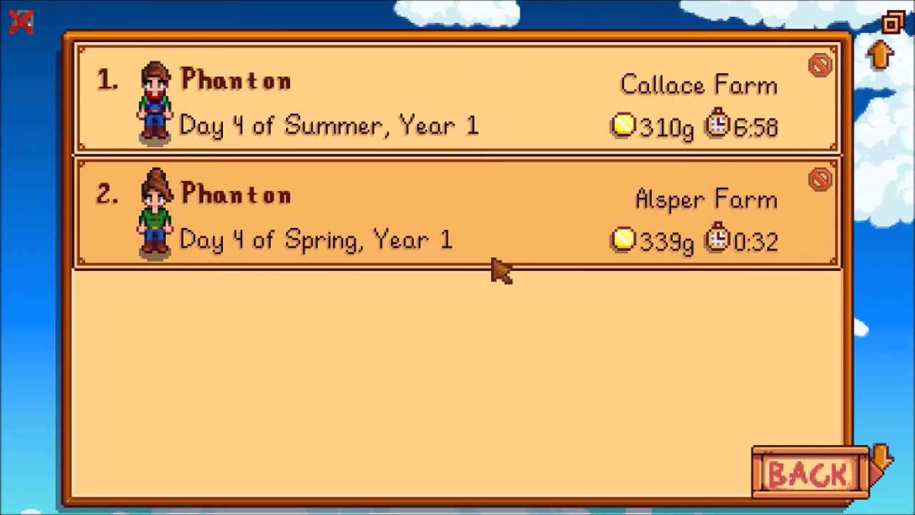
pyautogui.click(493, 262)
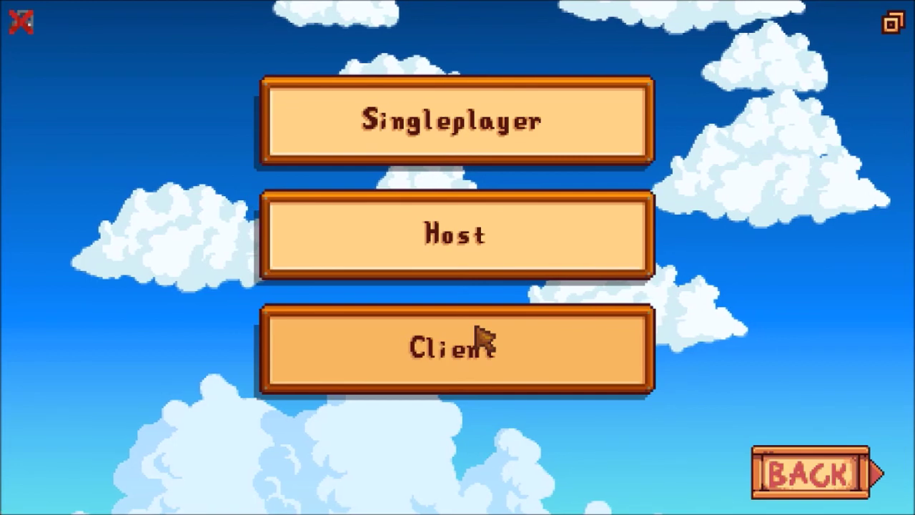
pyautogui.click(460, 251)
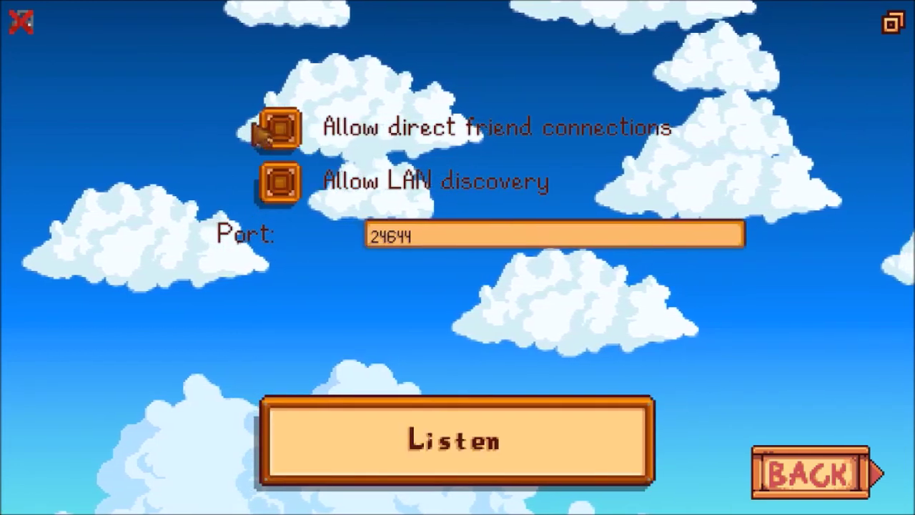
pyautogui.click(457, 434)
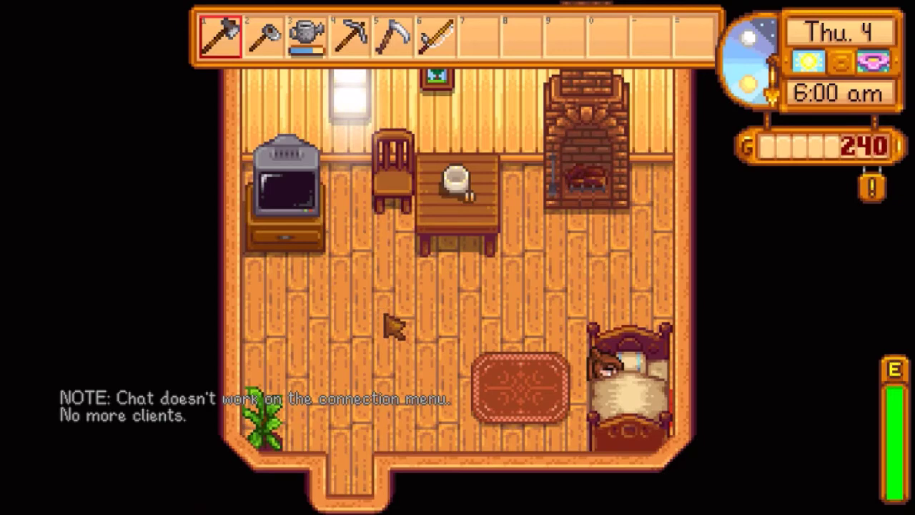
# Step: Walk the character from the bed across the farmhouse to the potted plant and equip the pickaxe
pyautogui.press('a')
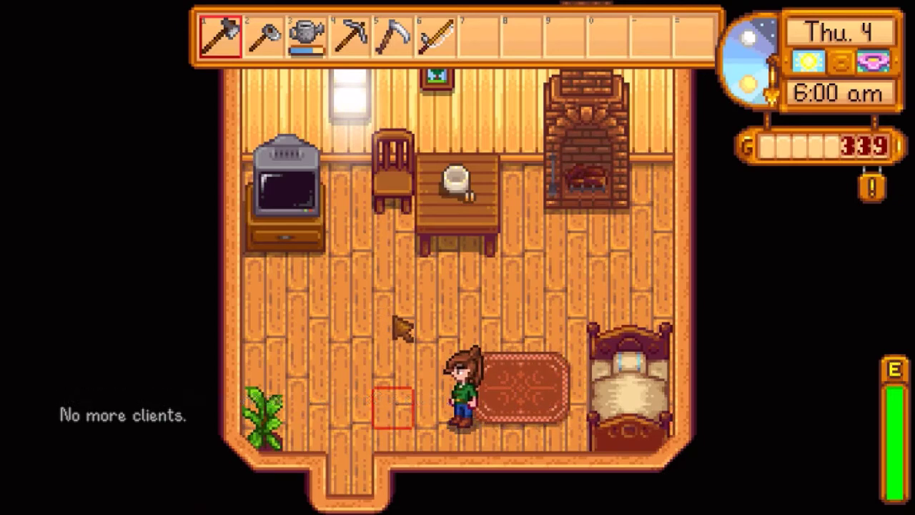
pyautogui.press('a')
pyautogui.press('s')
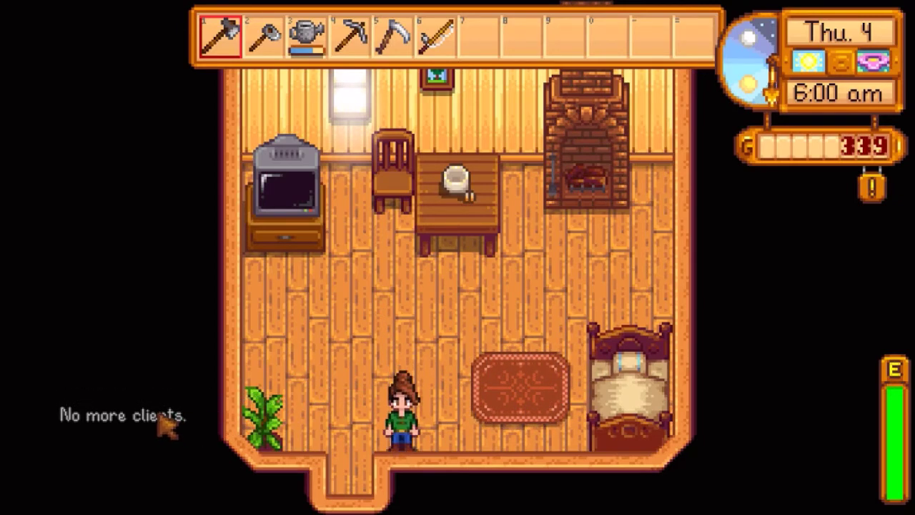
pyautogui.press('w')
pyautogui.press('a')
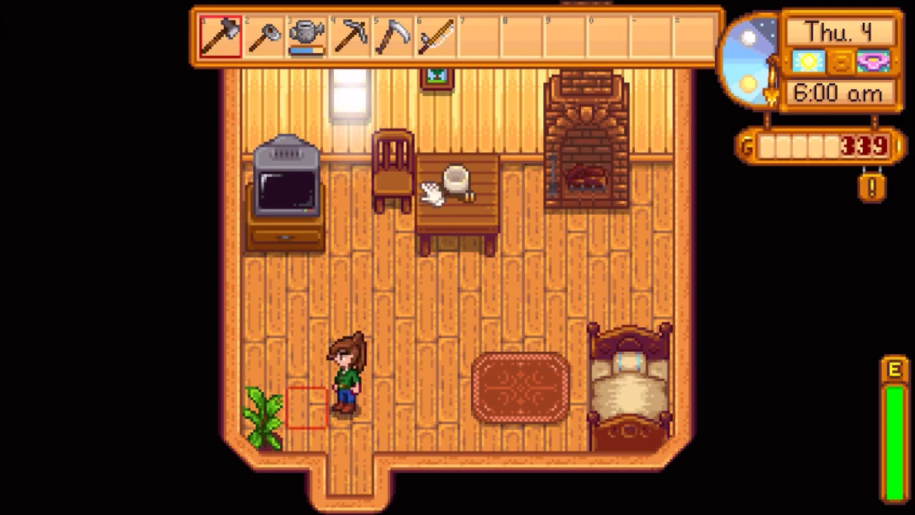
pyautogui.scroll(-1, 429, 191)
pyautogui.press('s')
pyautogui.press('d')
pyautogui.scroll(-4, 429, 192)
pyautogui.press('w')
pyautogui.press('a')
pyautogui.scroll(2, 429, 191)
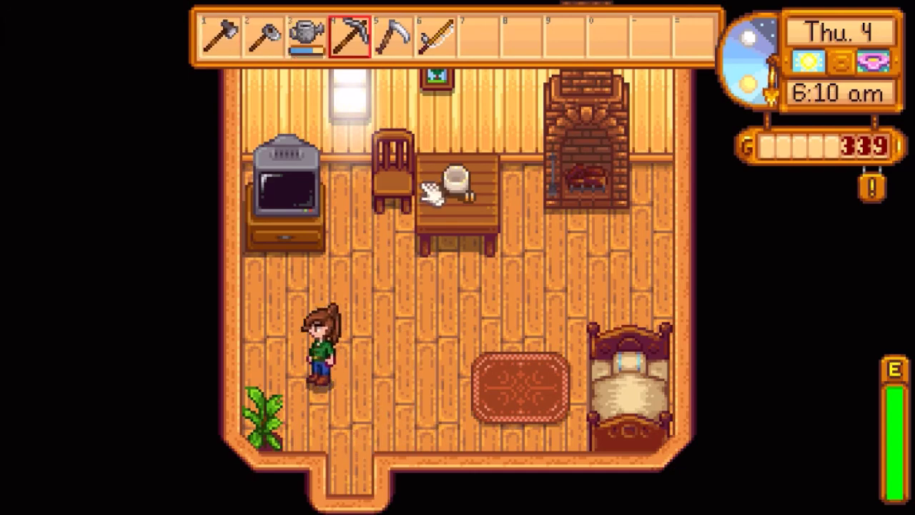
# Step: Walk up to the television, turn it on and go through its dialogue until it closes
pyautogui.press('w')
pyautogui.press('a')
pyautogui.rightClick(317, 188)
pyautogui.click(316, 333)
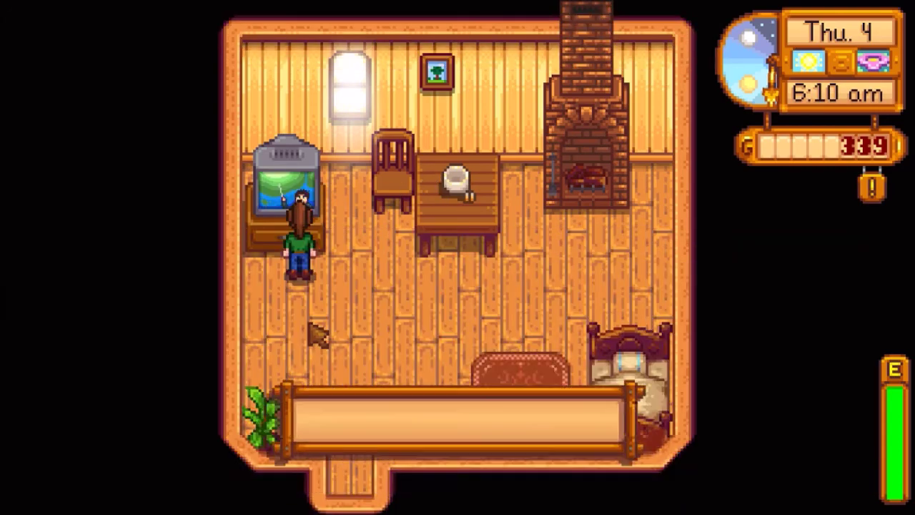
pyautogui.click(315, 333)
pyautogui.click(315, 334)
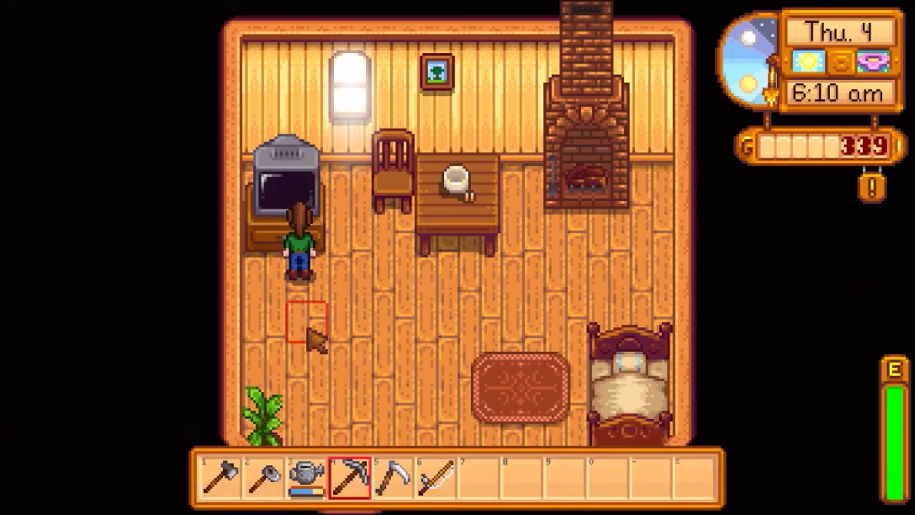
# Step: Lower the Music Volume to its minimum in the game options and walk the character away from the television
pyautogui.press('e')
pyautogui.click(484, 66)
pyautogui.scroll(-7, 310, 229)
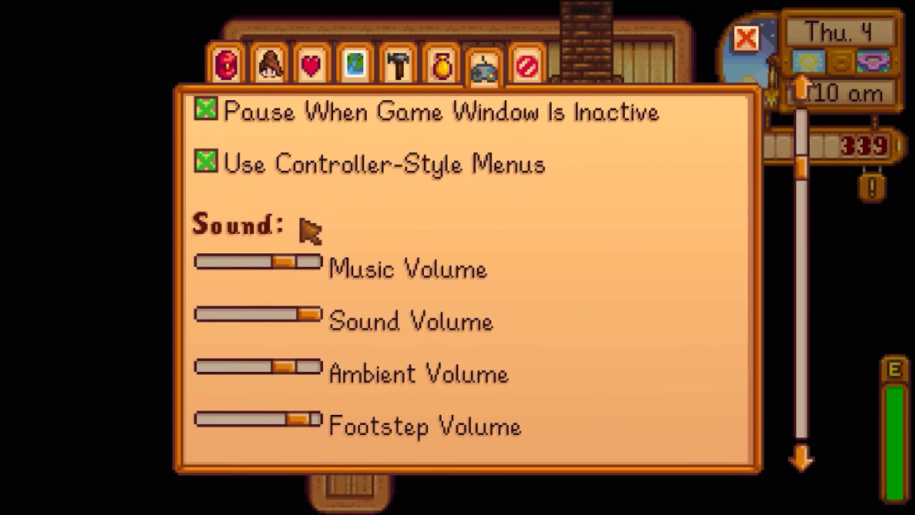
pyautogui.moveTo(286, 262); pyautogui.dragTo(136, 265)
pyautogui.press('e')
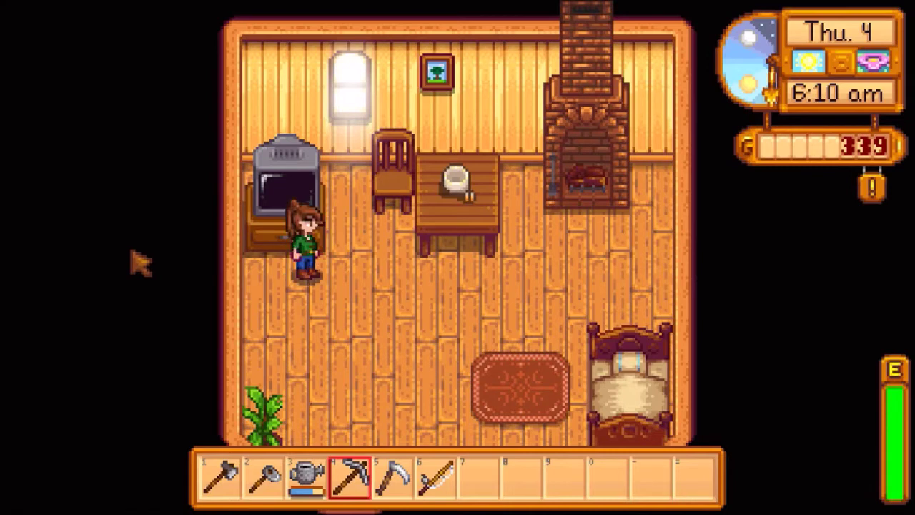
pyautogui.press('d')
pyautogui.press('s')
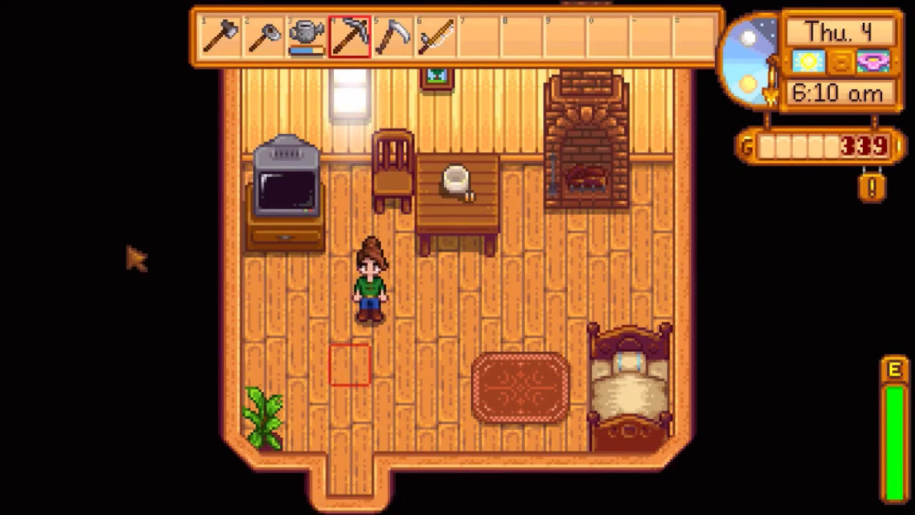